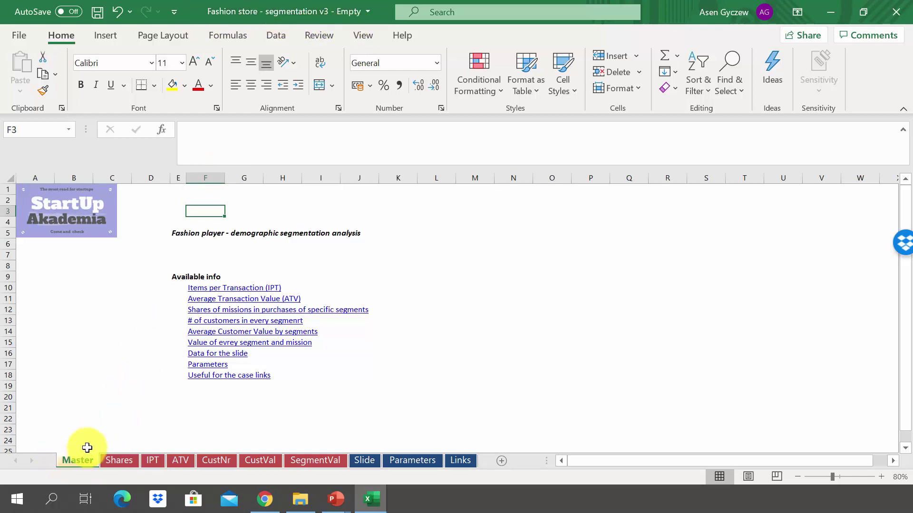
Open the Shares sheet and inspect the Kids Standard, Impulse and Exchange buying share formulas
{"action": "left_click", "coordinate": [205, 178]}
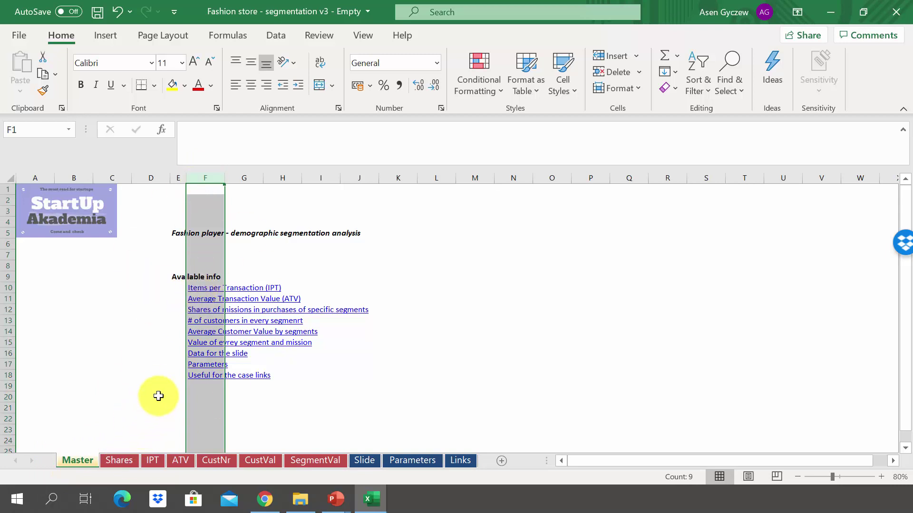
{"action": "left_click", "coordinate": [119, 460]}
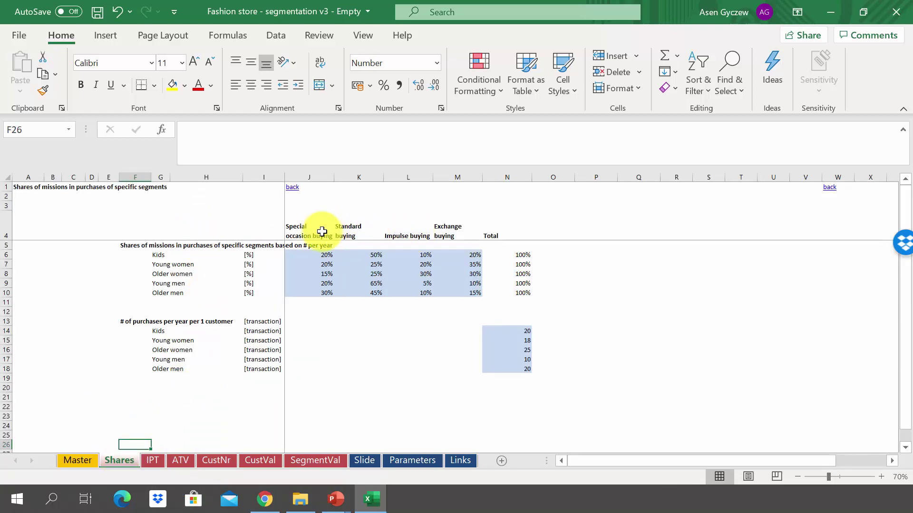
{"action": "left_click", "coordinate": [4, 257]}
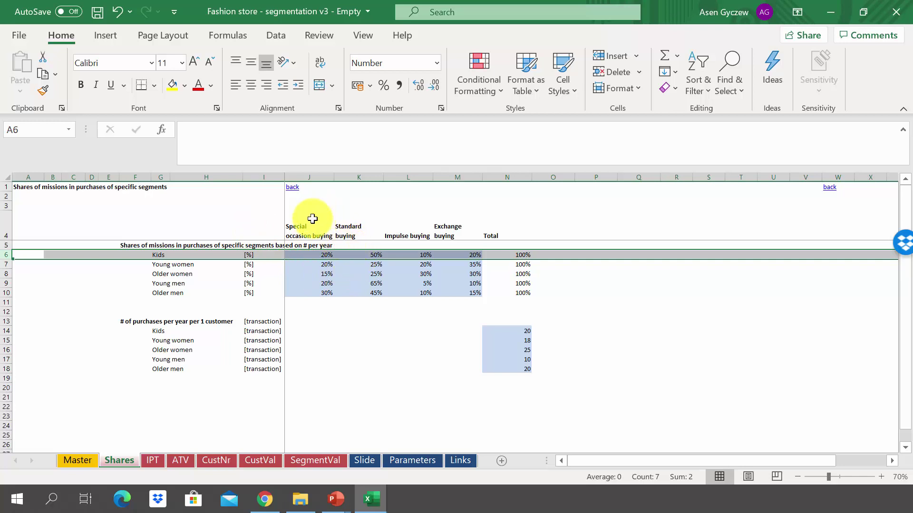
{"action": "left_click", "coordinate": [355, 255]}
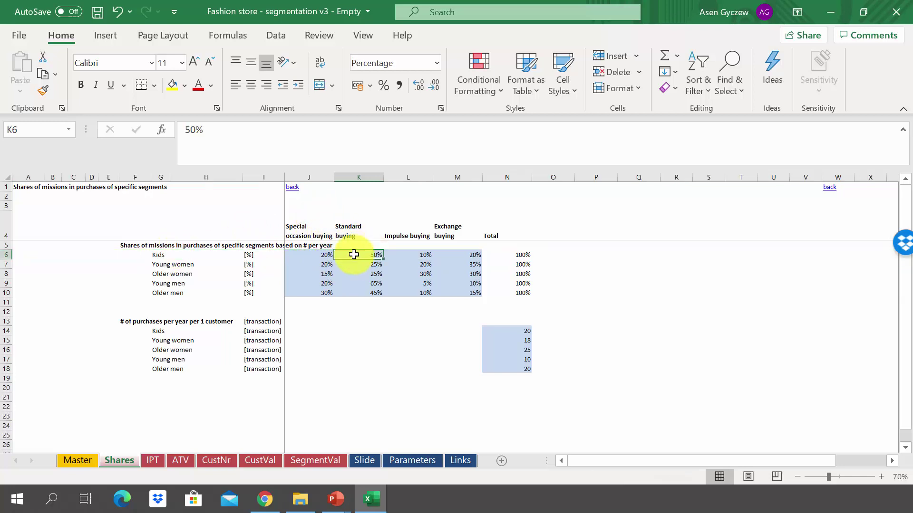
{"action": "left_click", "coordinate": [417, 257]}
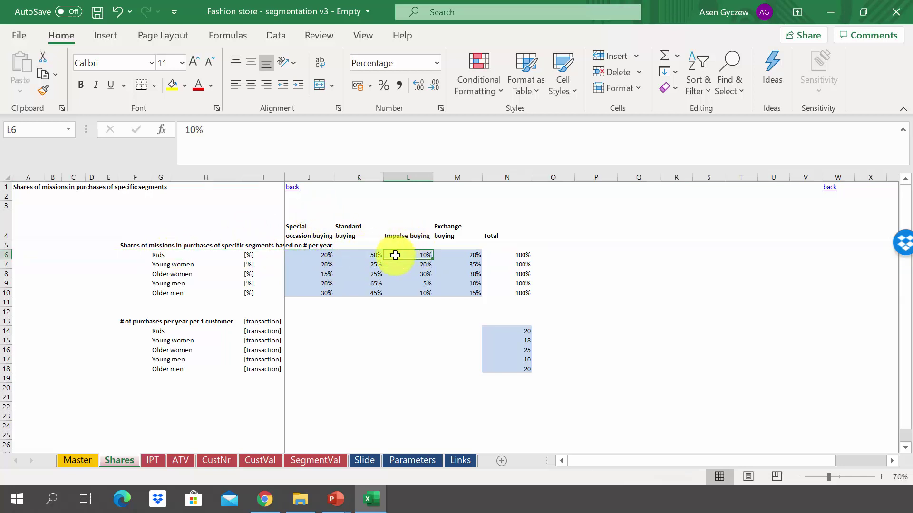
{"action": "left_click", "coordinate": [451, 253]}
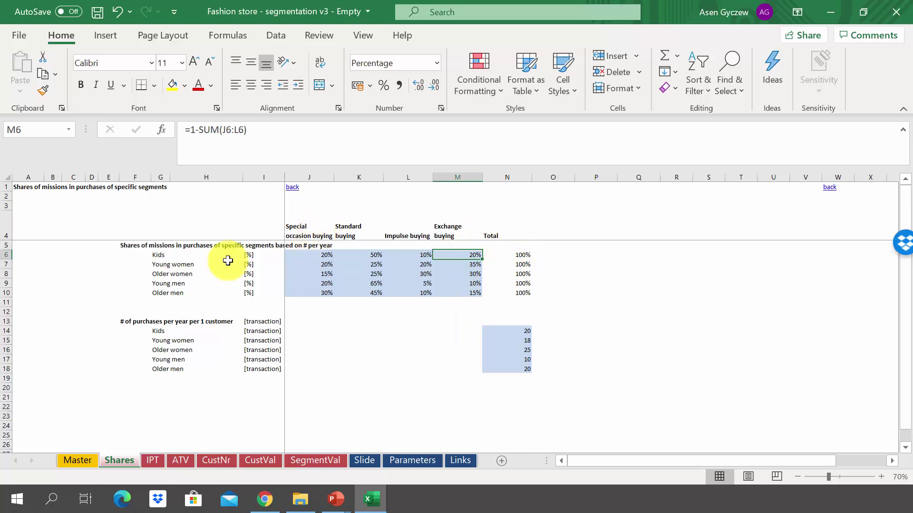
Review the Young women and Older women rows, the Total column and the Older men total
{"action": "left_click", "coordinate": [6, 266]}
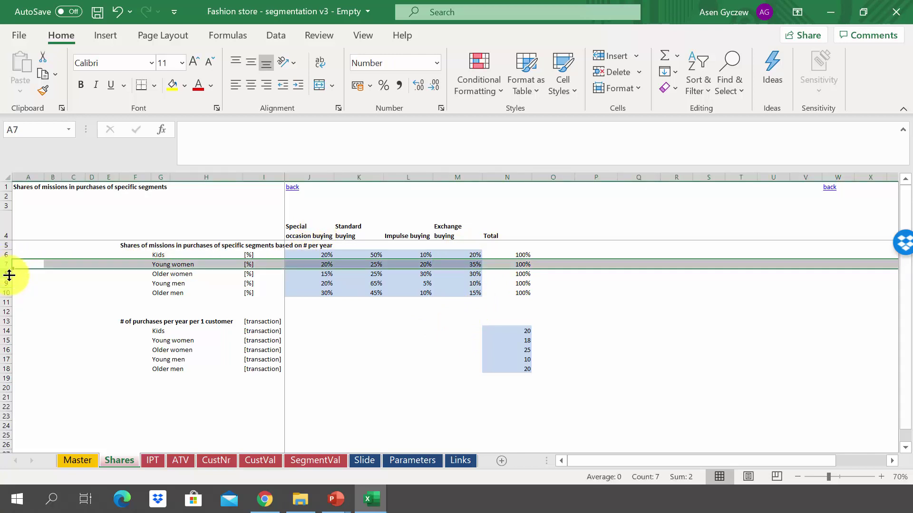
{"action": "left_click", "coordinate": [6, 275]}
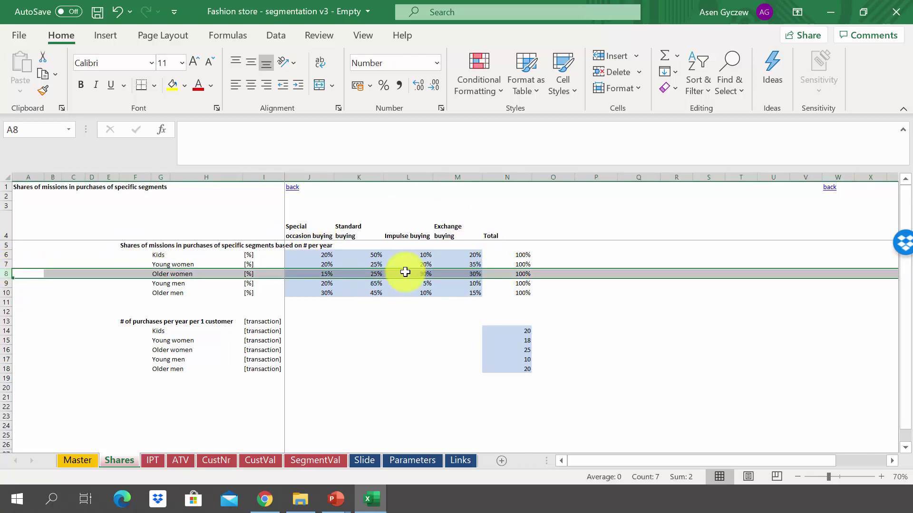
{"action": "left_click", "coordinate": [522, 175]}
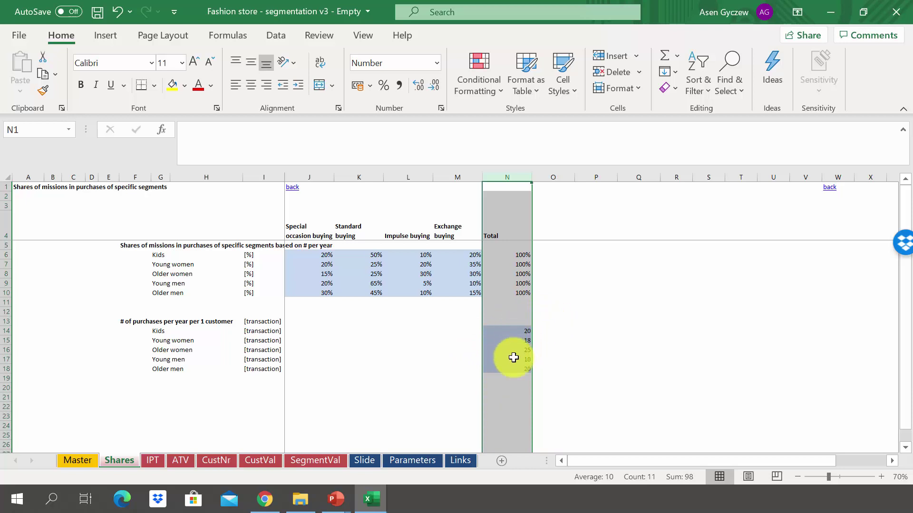
{"action": "left_click", "coordinate": [508, 292]}
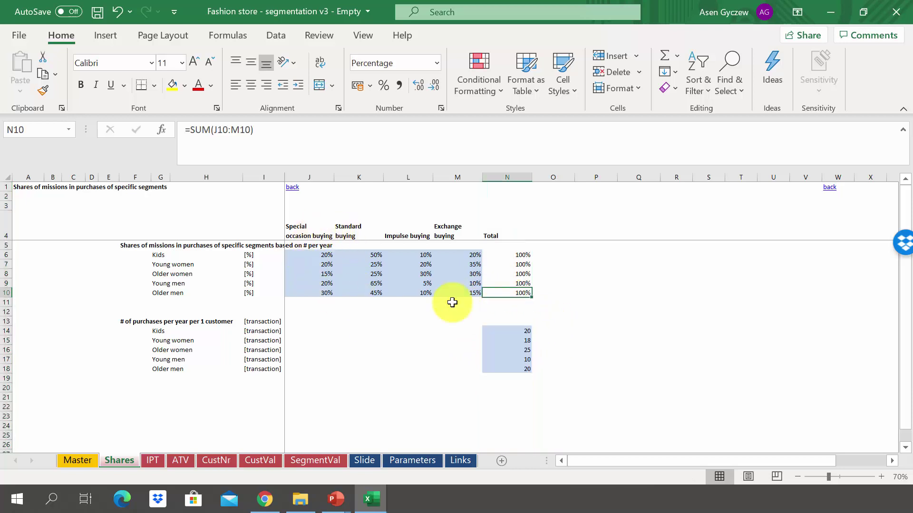
{"action": "left_click", "coordinate": [301, 332]}
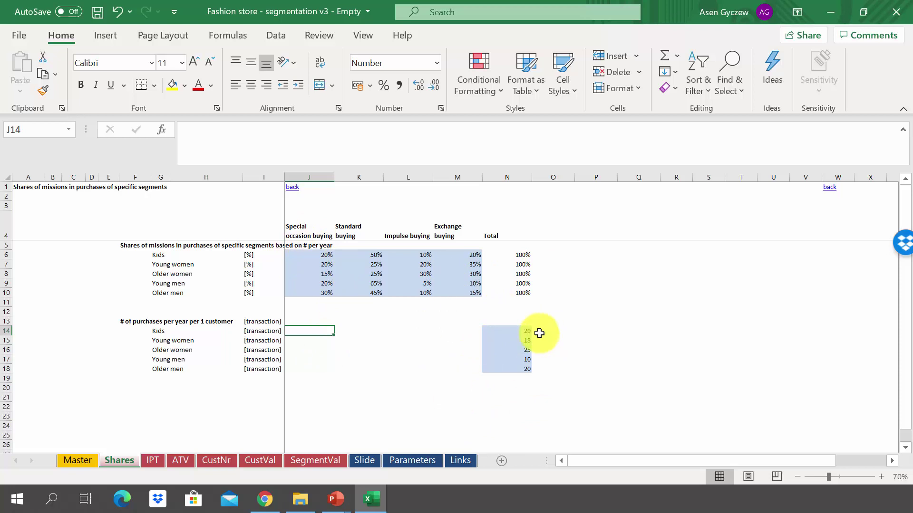
On the IPT sheet, trace the Kids Average Weighted IPT back to mission shares J13:M13
{"action": "left_click", "coordinate": [154, 459]}
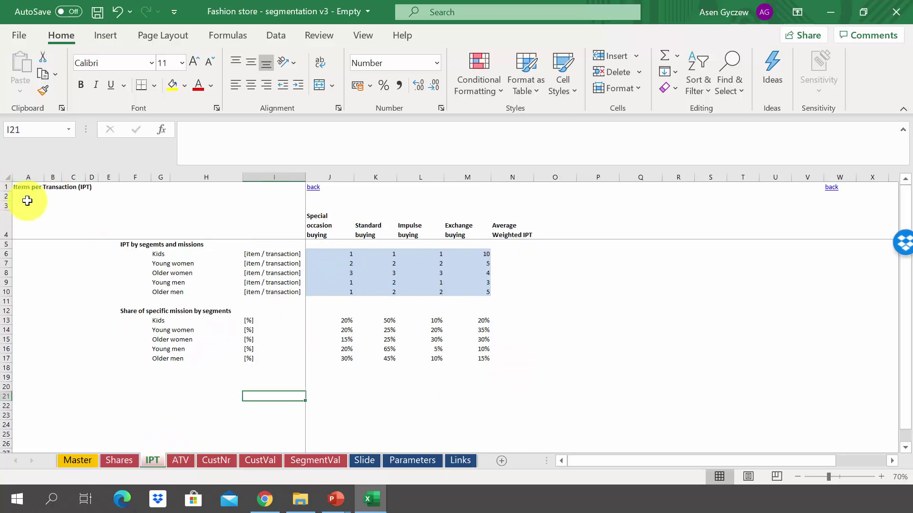
{"action": "left_click", "coordinate": [353, 262]}
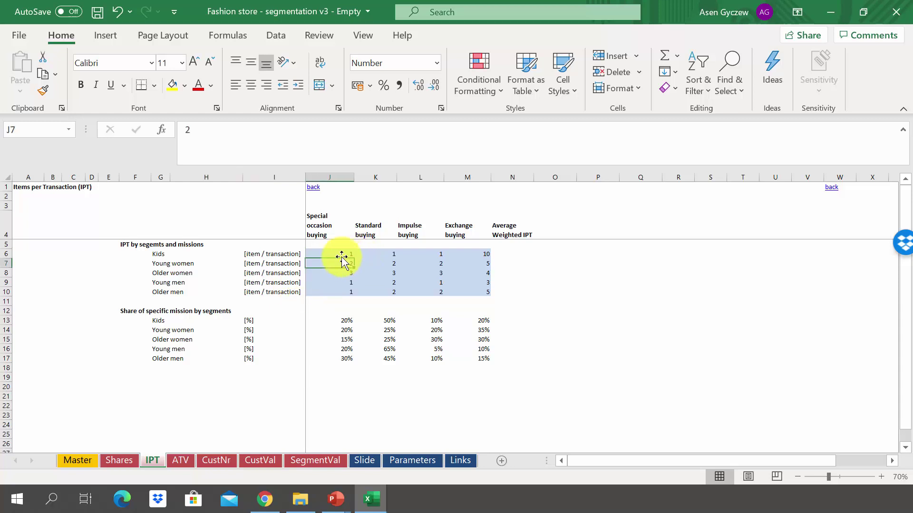
{"action": "left_click", "coordinate": [3, 252]}
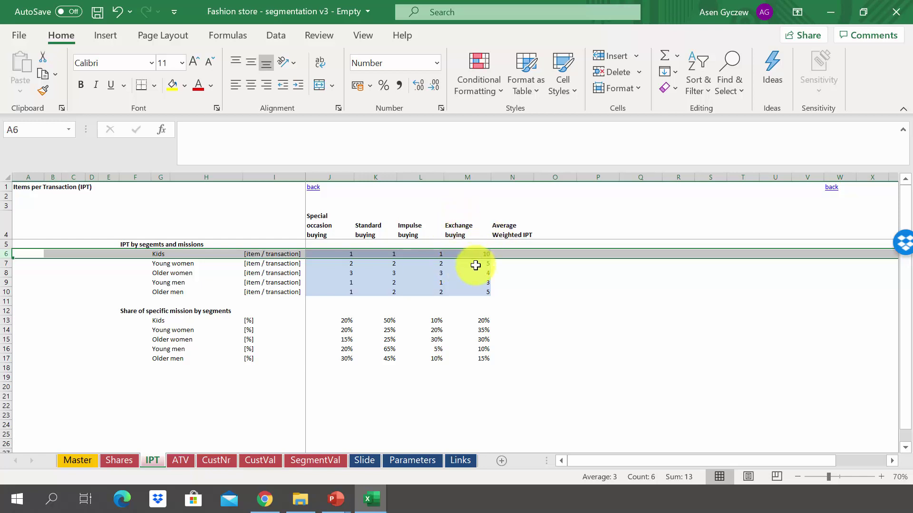
{"action": "left_click", "coordinate": [356, 333]}
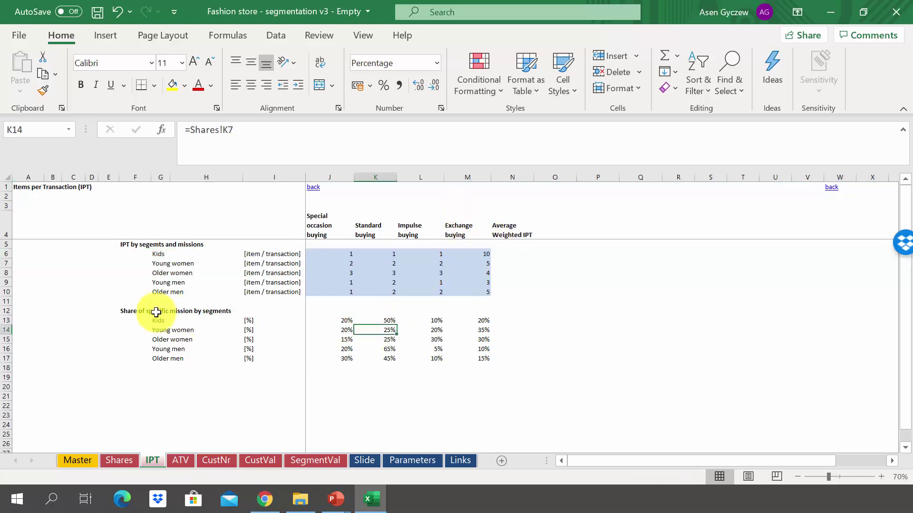
{"action": "left_click", "coordinate": [7, 319]}
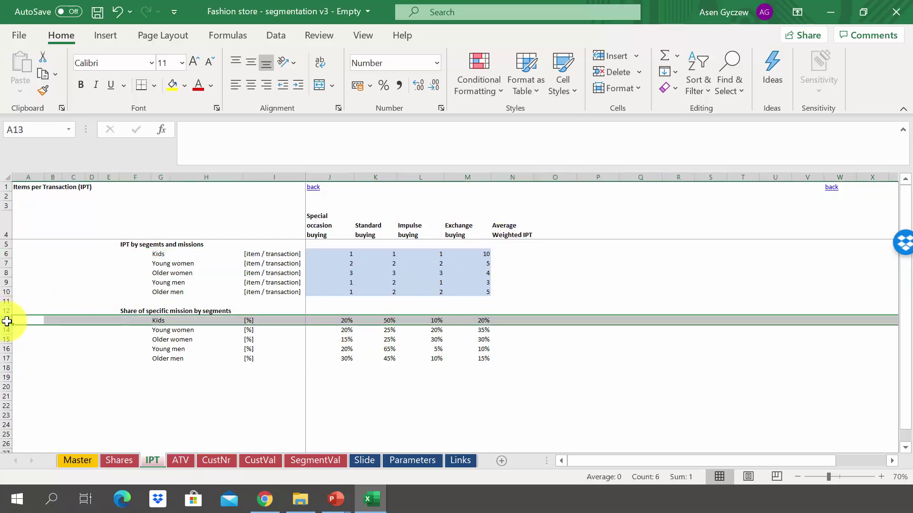
{"action": "left_click", "coordinate": [511, 174]}
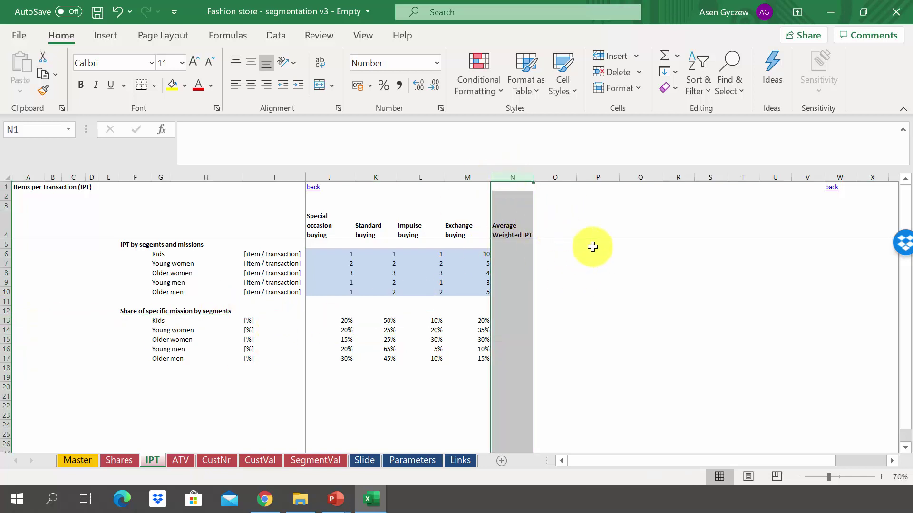
{"action": "left_click", "coordinate": [505, 253]}
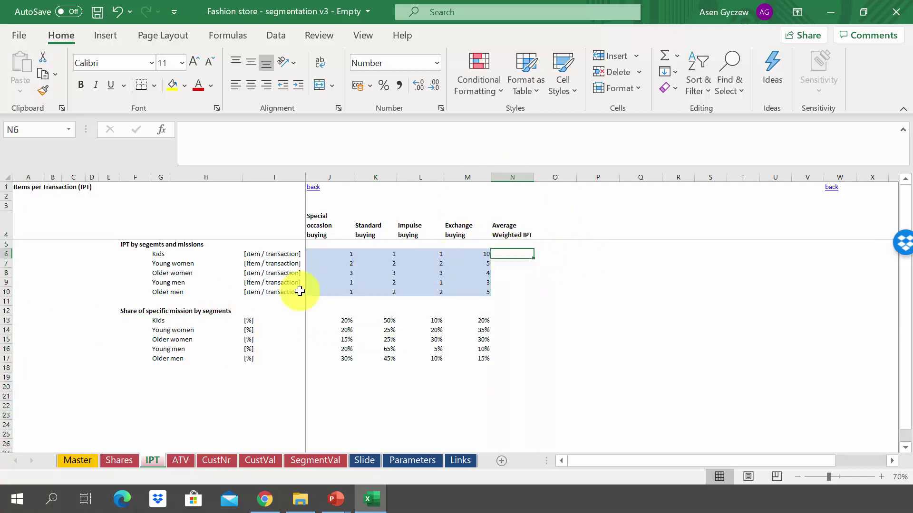
{"action": "left_click_drag", "start_coordinate": [331, 319], "coordinate": [490, 320]}
{"action": "left_click", "coordinate": [507, 252]}
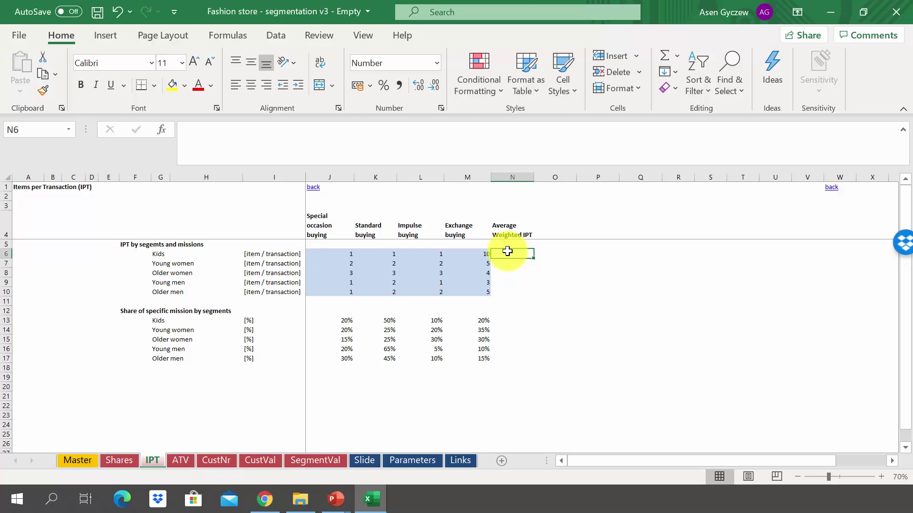
Review the Kids Weighted Average ATV on the ATV sheet, then move to the CustVal sheet
{"action": "left_click", "coordinate": [187, 459]}
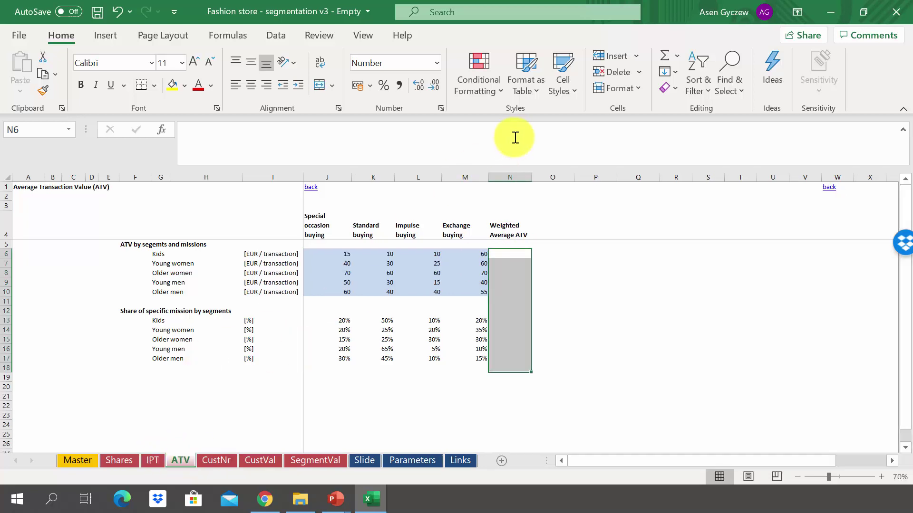
{"action": "left_click", "coordinate": [505, 176]}
{"action": "left_click", "coordinate": [506, 254]}
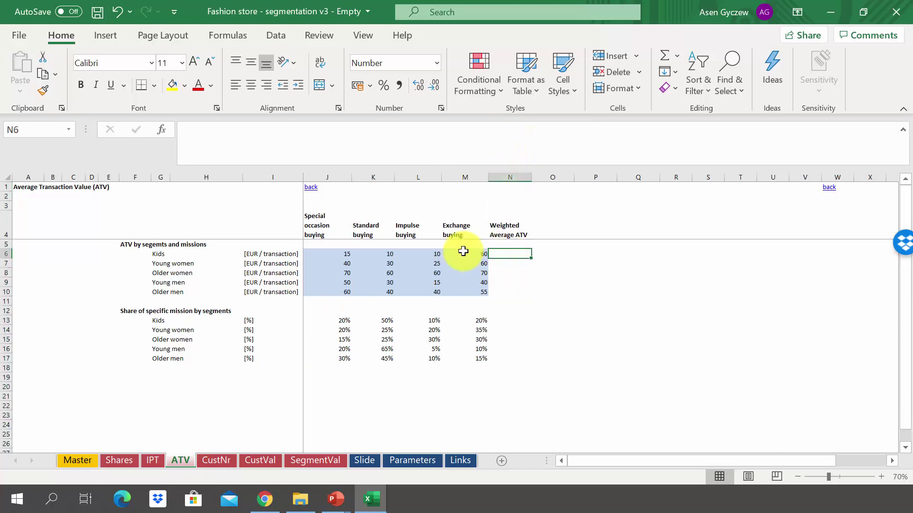
{"action": "left_click", "coordinate": [7, 255]}
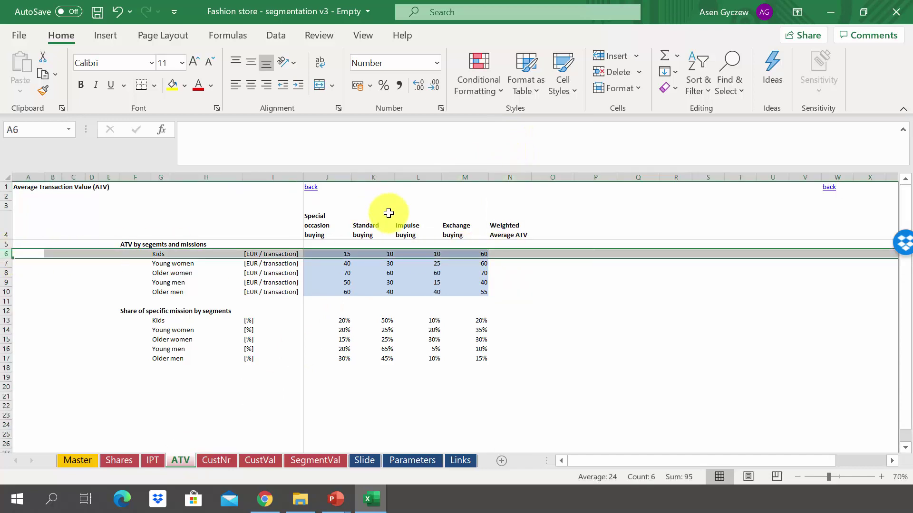
{"action": "left_click", "coordinate": [271, 394]}
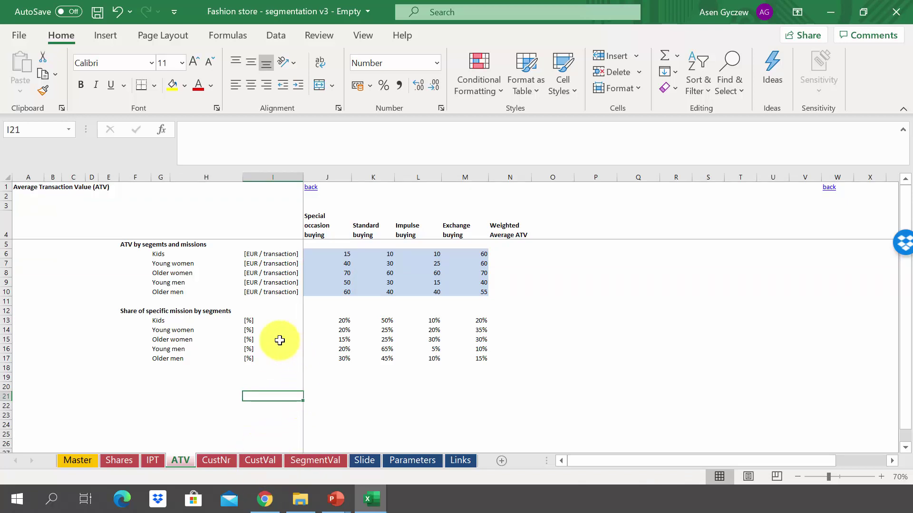
{"action": "left_click", "coordinate": [261, 459]}
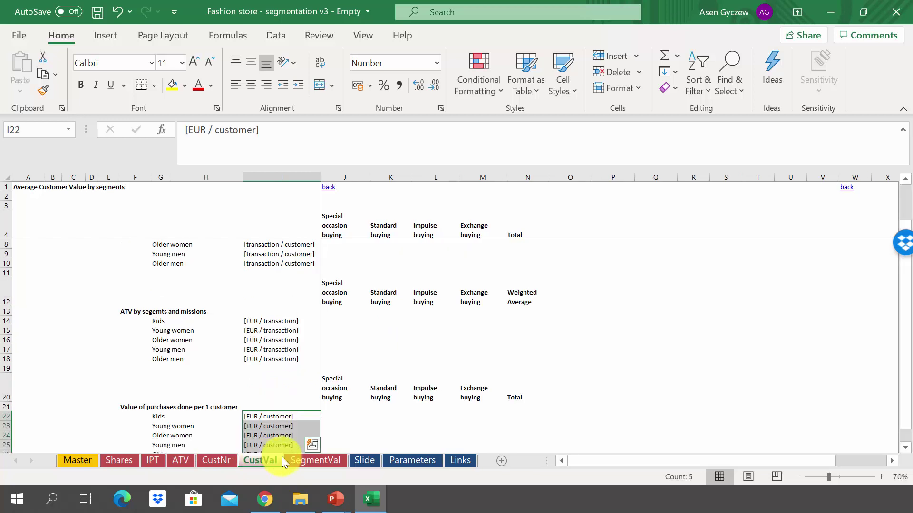
{"action": "left_click", "coordinate": [373, 273]}
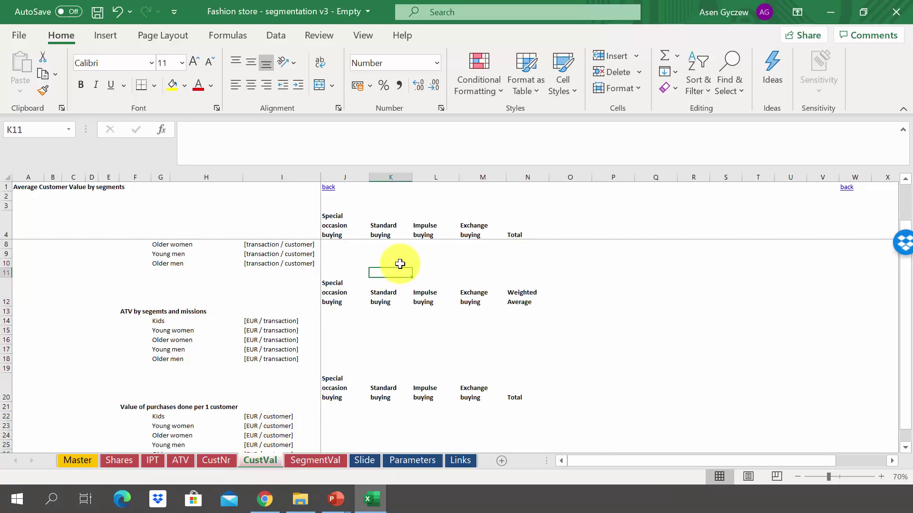
{"action": "scroll", "coordinate": [296, 256], "scroll_direction": "up", "scroll_amount": 3}
{"action": "scroll", "coordinate": [296, 256], "scroll_direction": "down", "scroll_amount": 1}
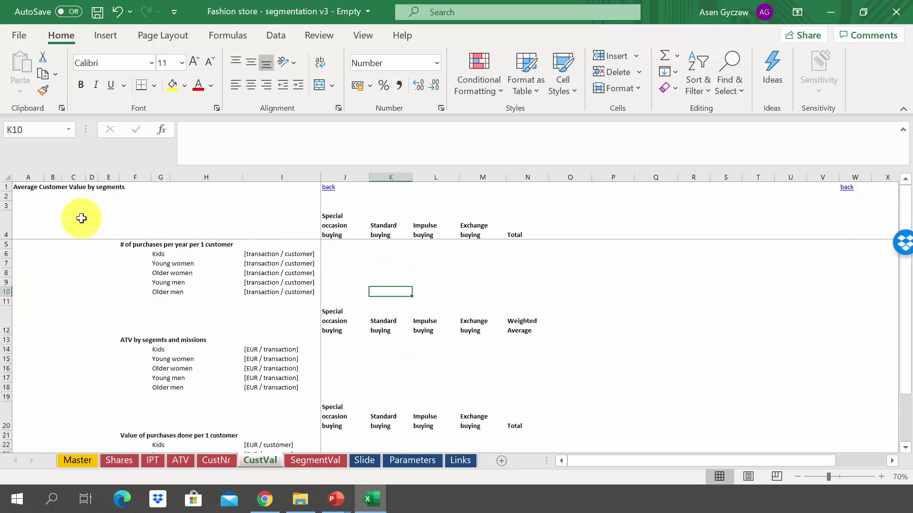
{"action": "left_click", "coordinate": [12, 245]}
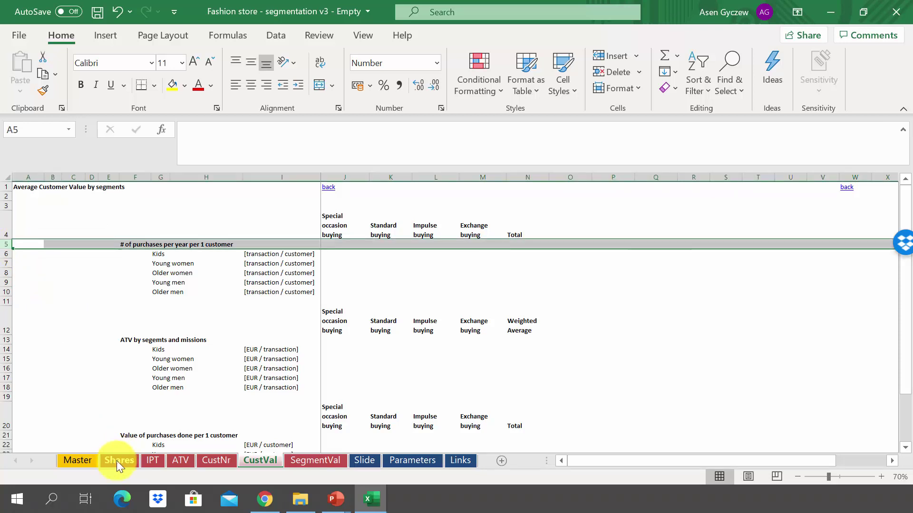
{"action": "left_click", "coordinate": [183, 339]}
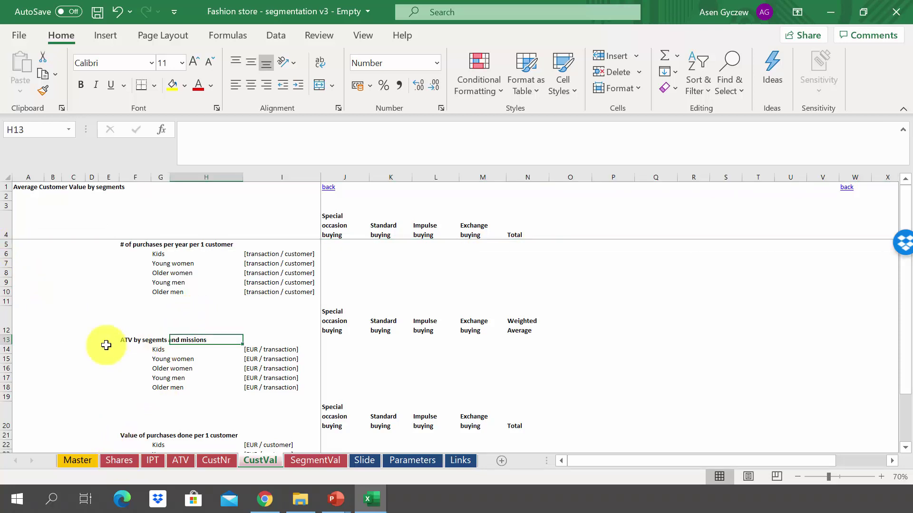
{"action": "left_click", "coordinate": [3, 340]}
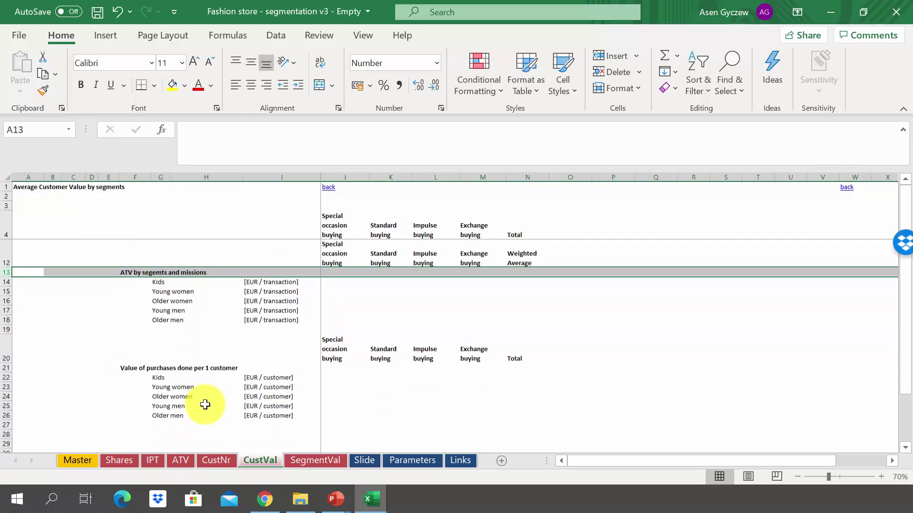
{"action": "left_click", "coordinate": [344, 301]}
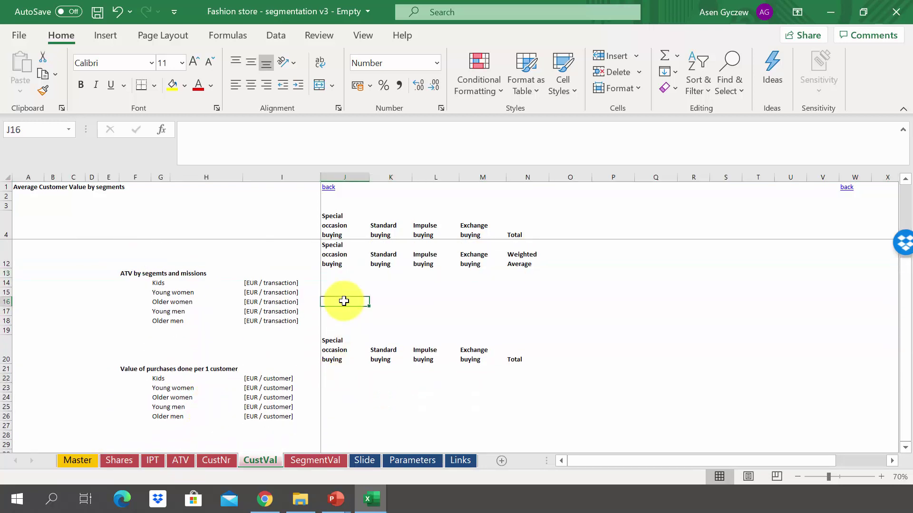
{"action": "left_click", "coordinate": [320, 384]}
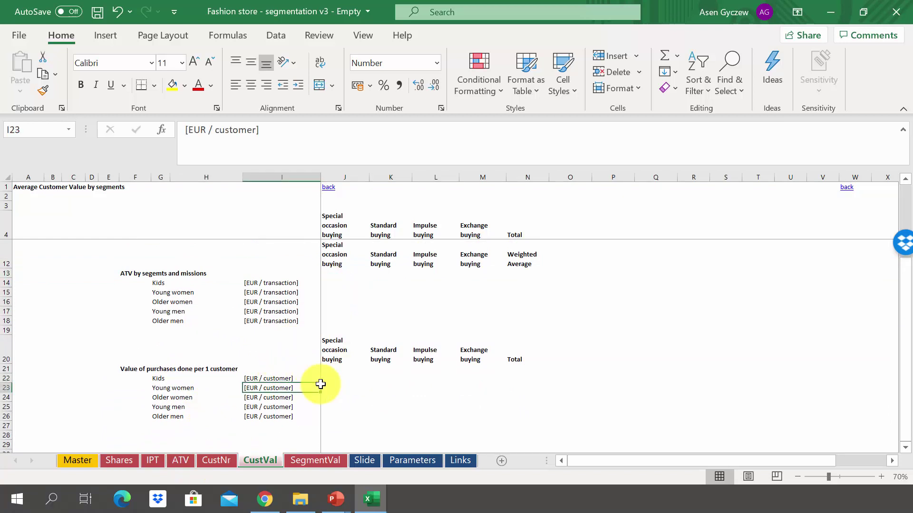
{"action": "left_click", "coordinate": [346, 380]}
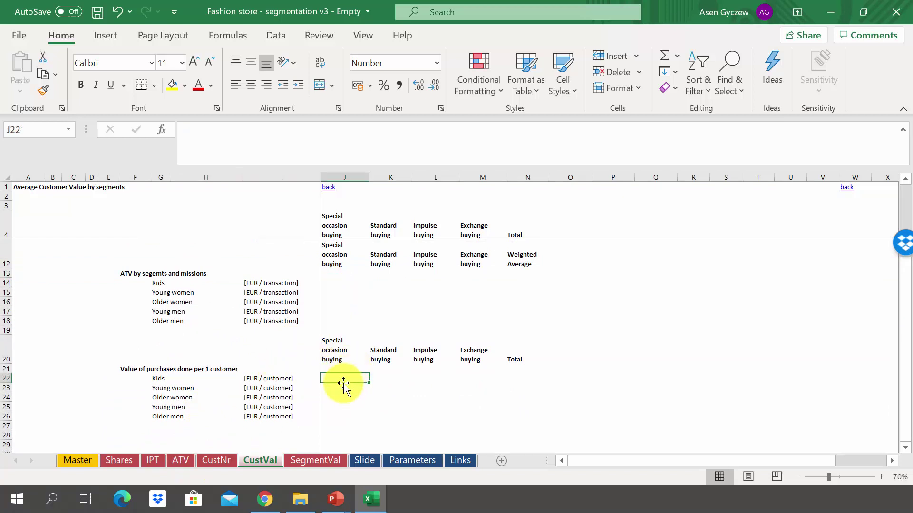
{"action": "scroll", "coordinate": [343, 383], "scroll_direction": "up", "scroll_amount": 3}
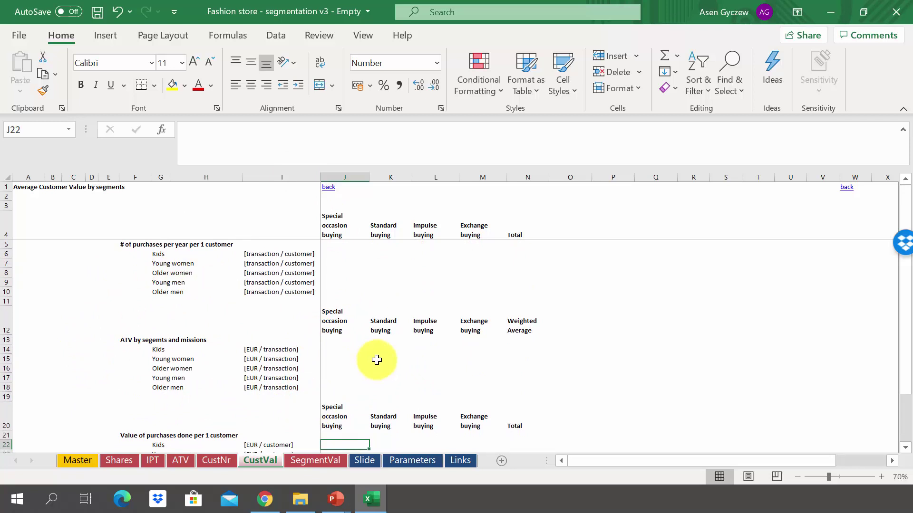
{"action": "scroll", "coordinate": [376, 360], "scroll_direction": "down", "scroll_amount": 1}
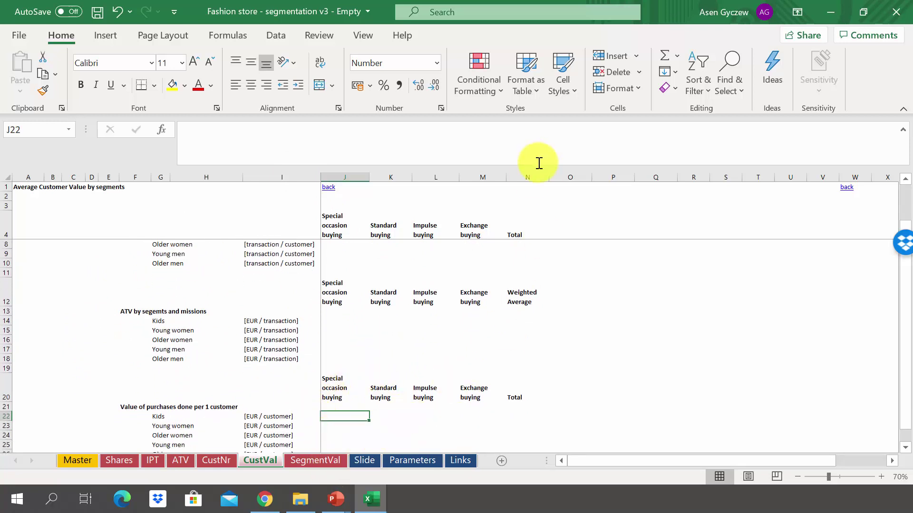
{"action": "left_click", "coordinate": [527, 178]}
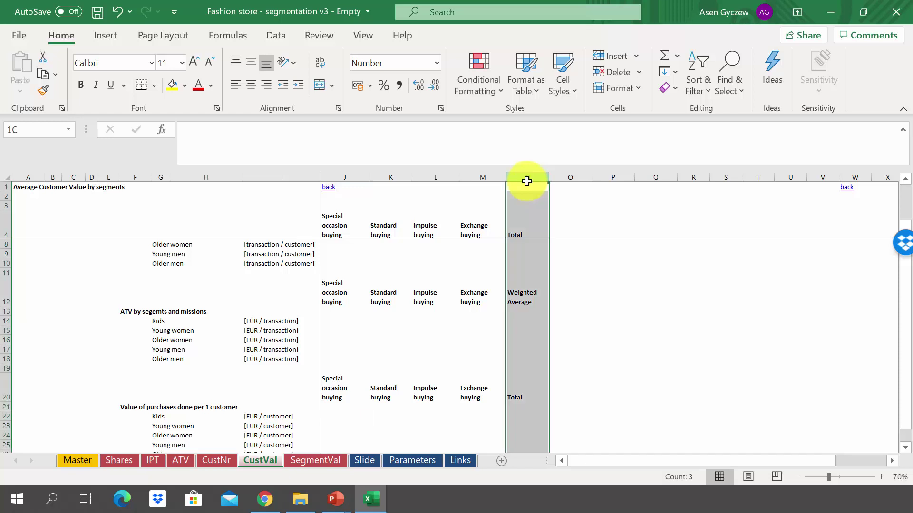
{"action": "left_click", "coordinate": [514, 394]}
{"action": "left_click", "coordinate": [521, 176]}
{"action": "left_click", "coordinate": [352, 380]}
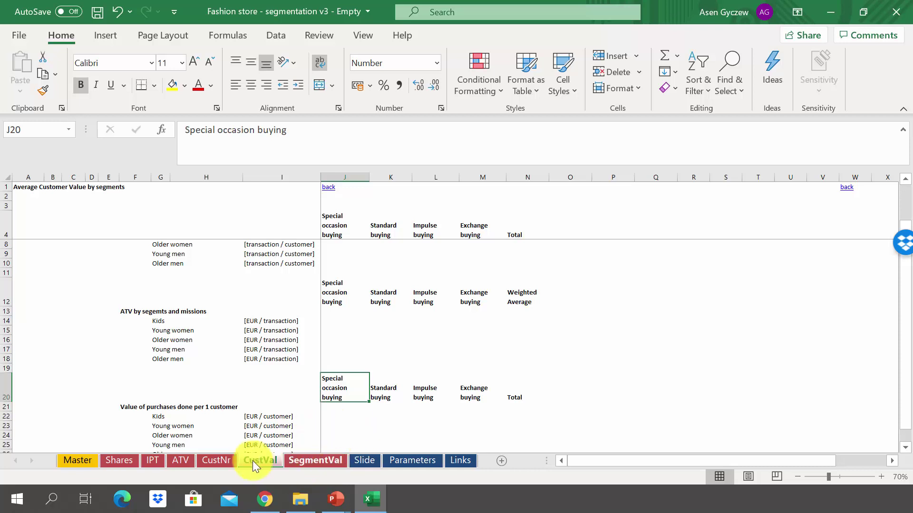
Open the SegmentVal sheet and review its purchase value and # of customers heading rows
{"action": "left_click", "coordinate": [340, 465]}
{"action": "left_click", "coordinate": [445, 273]}
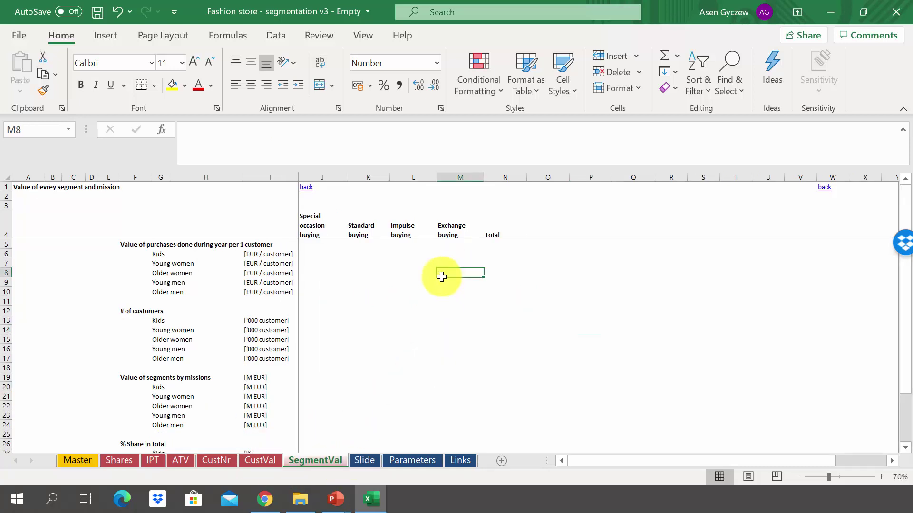
{"action": "left_click", "coordinate": [7, 243]}
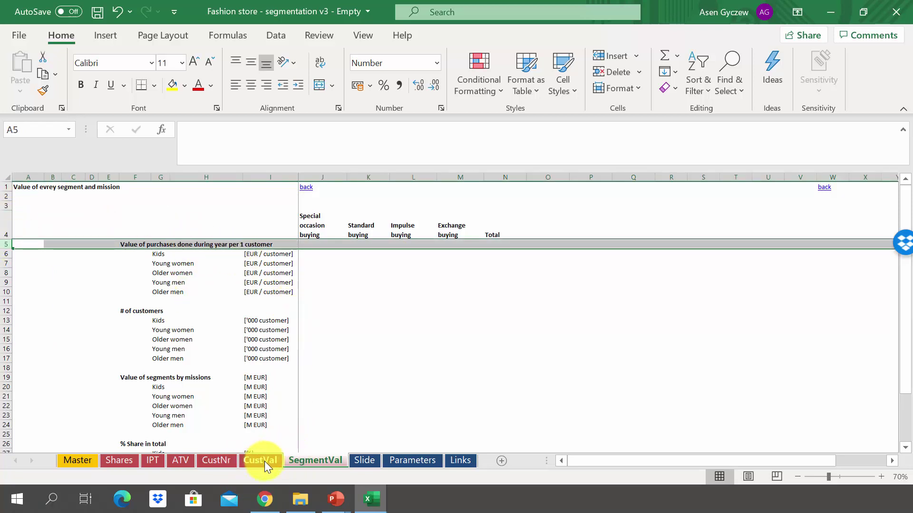
{"action": "left_click", "coordinate": [3, 311]}
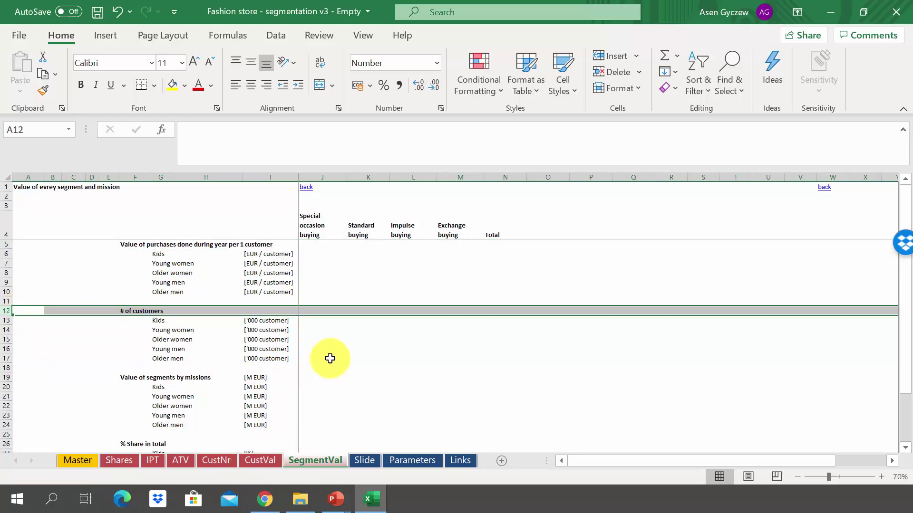
{"action": "left_click", "coordinate": [304, 384]}
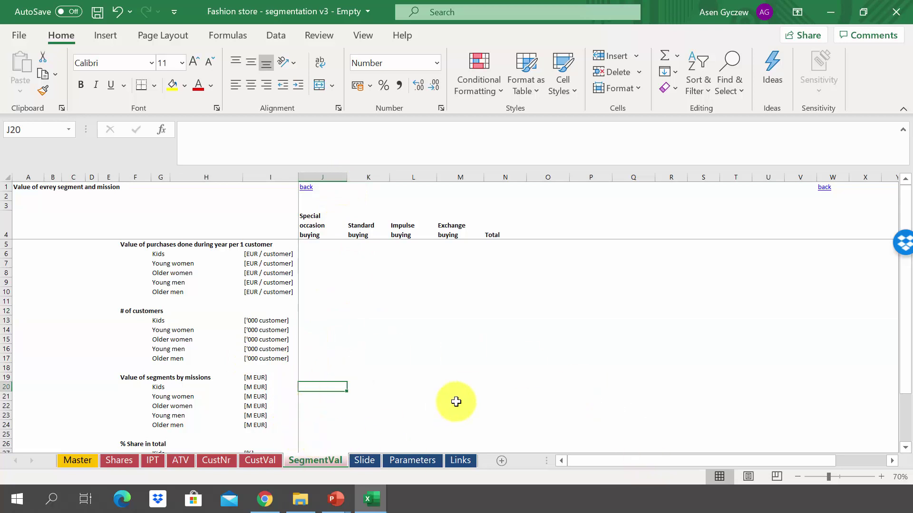
Review the % Share cells, the Total column and cell J26 of the segment value table
{"action": "scroll", "coordinate": [456, 402], "scroll_direction": "down", "scroll_amount": 2}
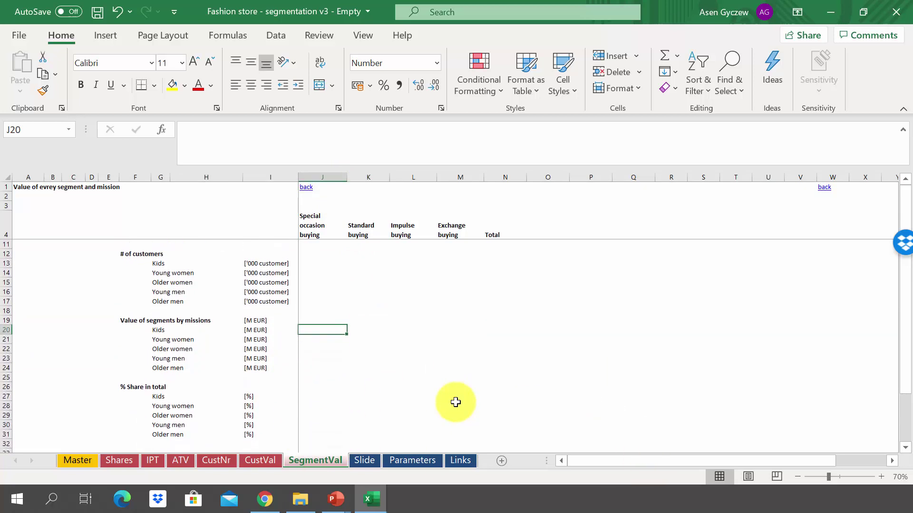
{"action": "left_click", "coordinate": [296, 398]}
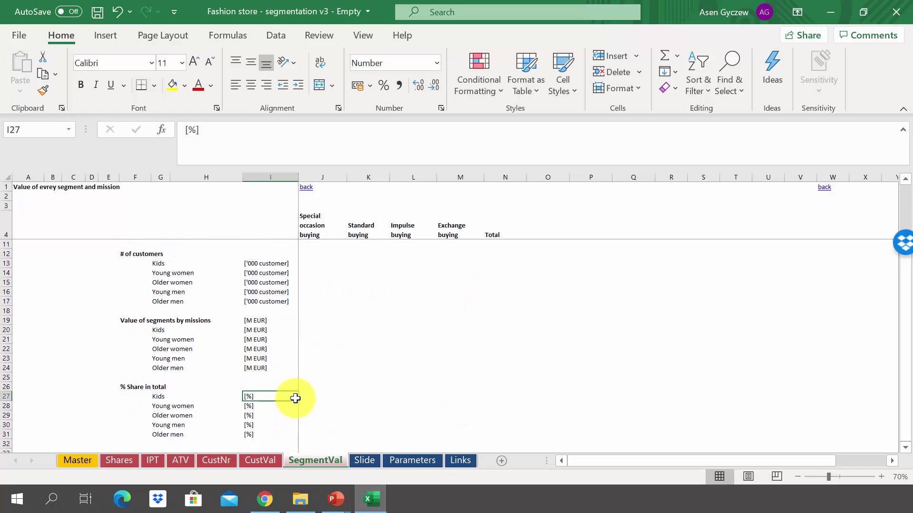
{"action": "left_click_drag", "start_coordinate": [307, 399], "coordinate": [460, 430]}
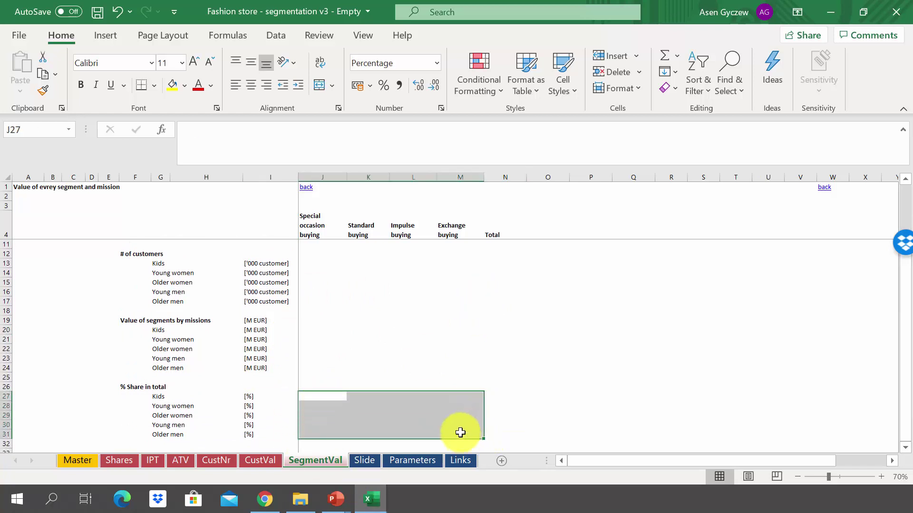
{"action": "left_click", "coordinate": [307, 385]}
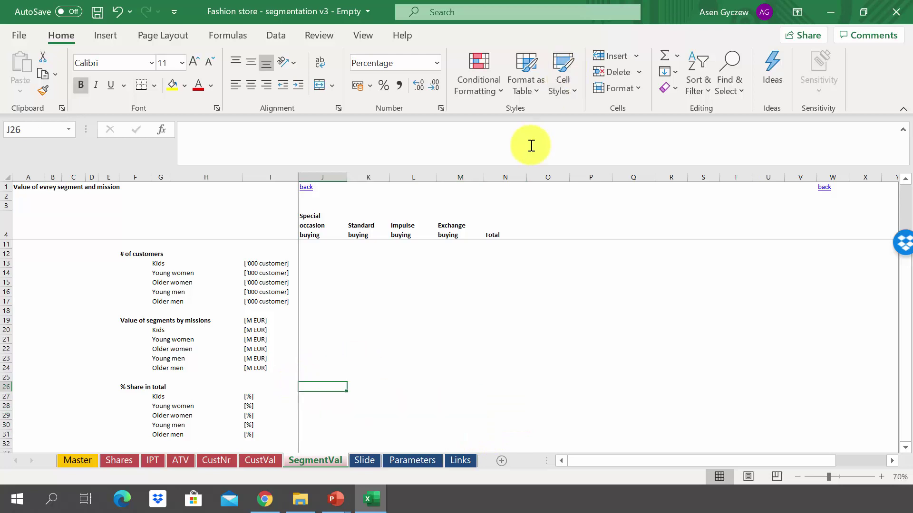
{"action": "left_click", "coordinate": [499, 177]}
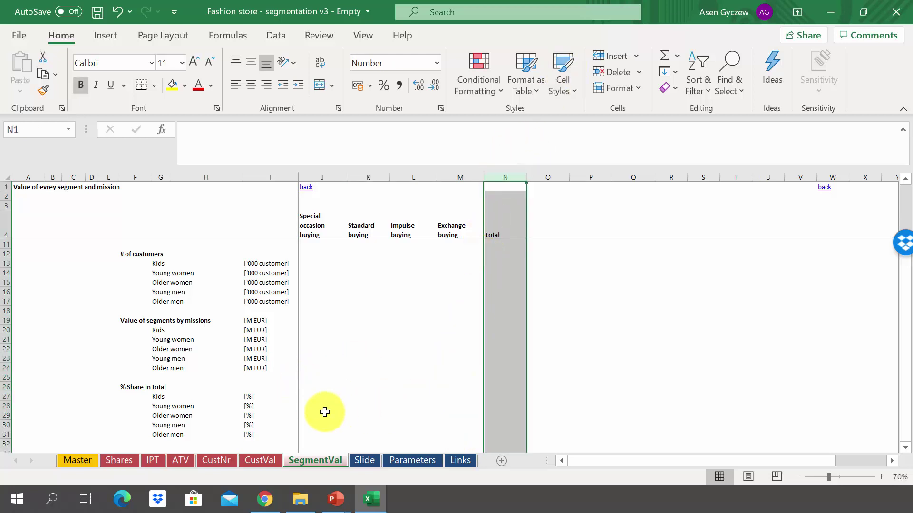
{"action": "left_click", "coordinate": [309, 395]}
{"action": "left_click", "coordinate": [306, 385]}
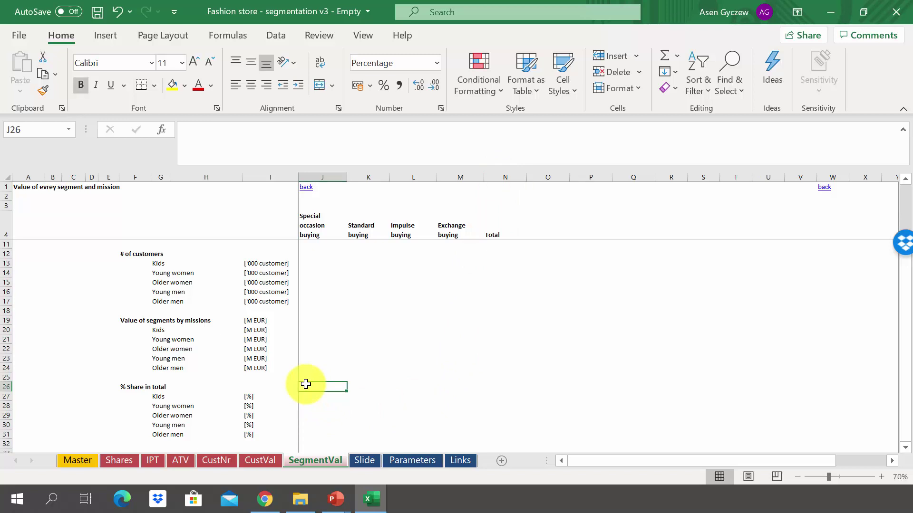
{"action": "left_click", "coordinate": [331, 179]}
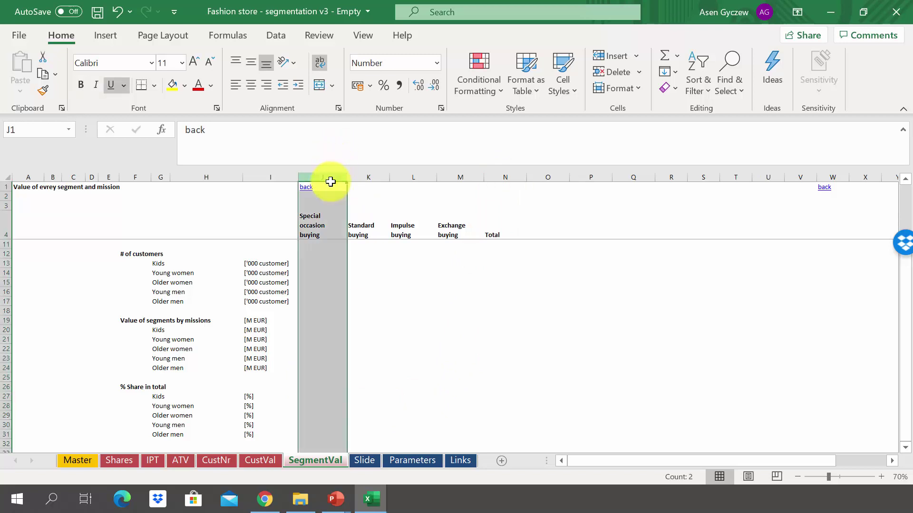
{"action": "left_click", "coordinate": [311, 386]}
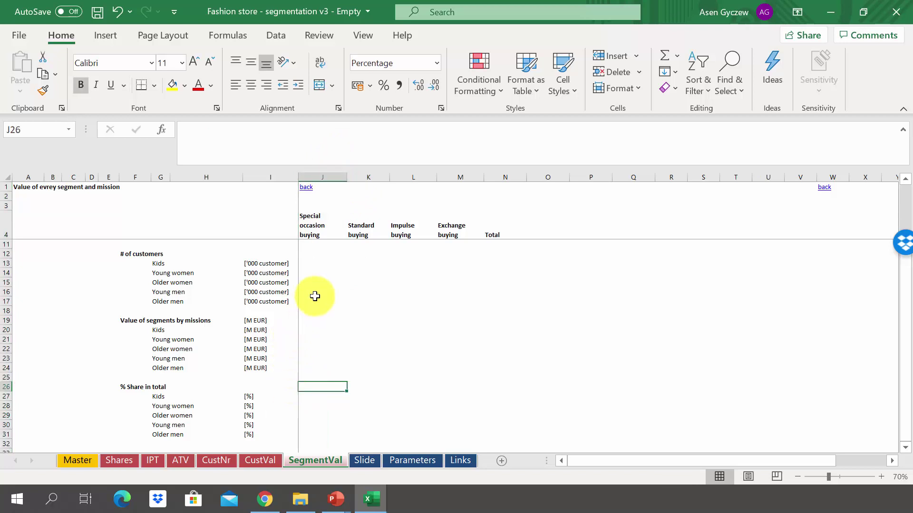
{"action": "left_click", "coordinate": [230, 457]}
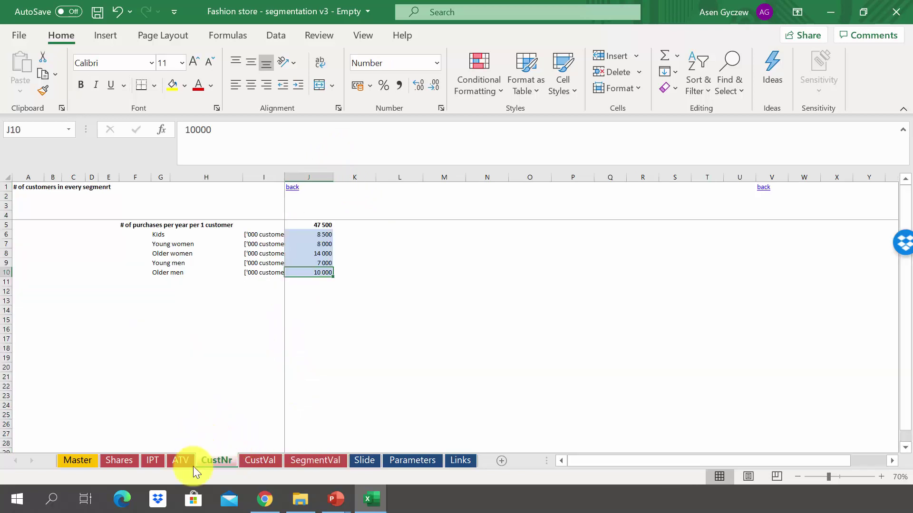
{"action": "left_click", "coordinate": [312, 172]}
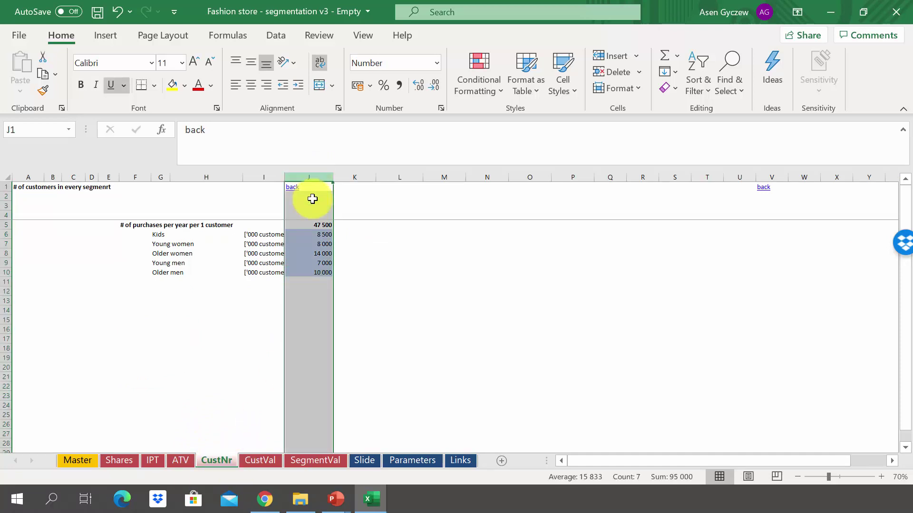
{"action": "left_click", "coordinate": [300, 217]}
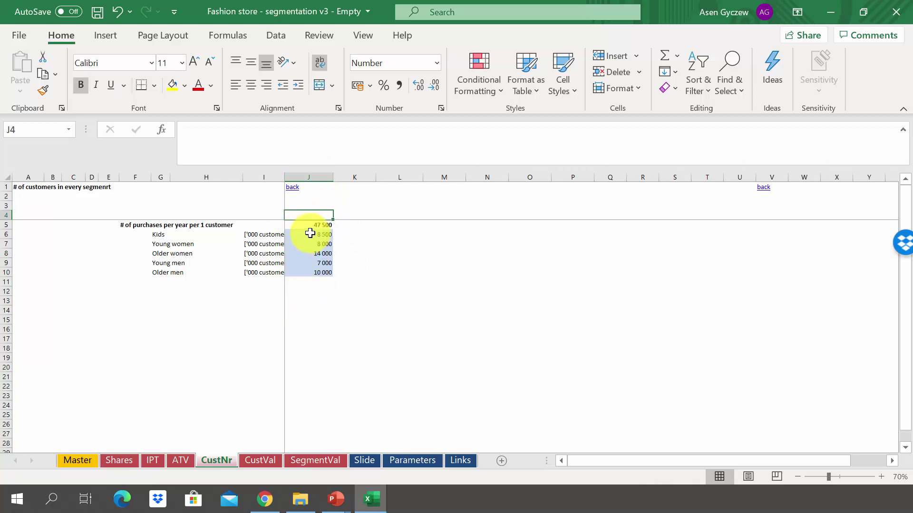
{"action": "left_click", "coordinate": [345, 336]}
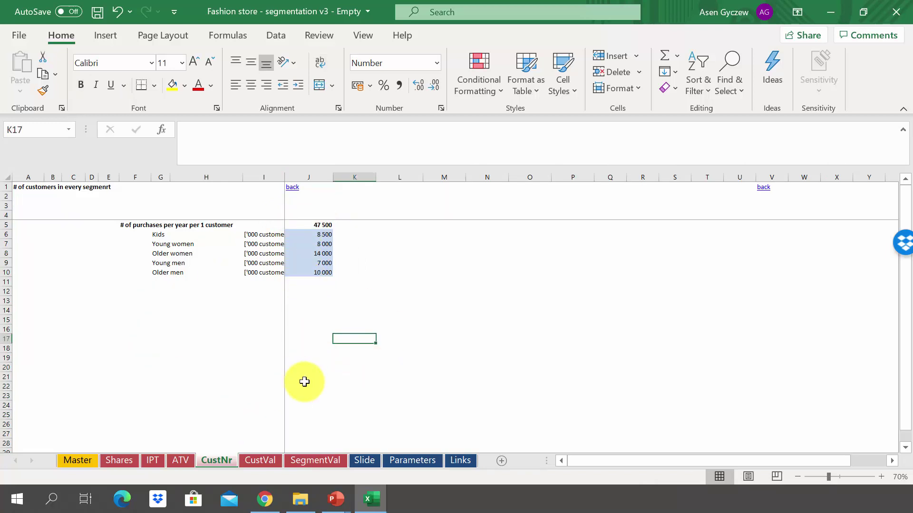
{"action": "left_click", "coordinate": [332, 460]}
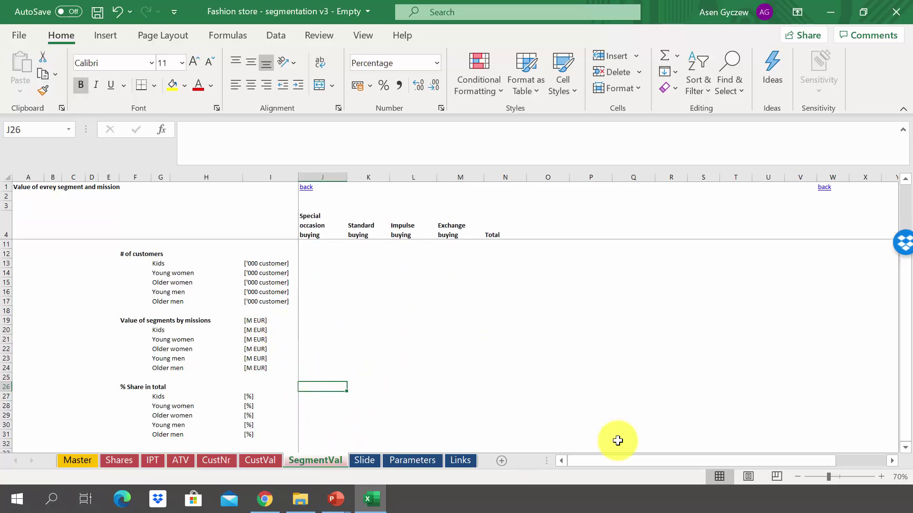
{"action": "left_click", "coordinate": [371, 461]}
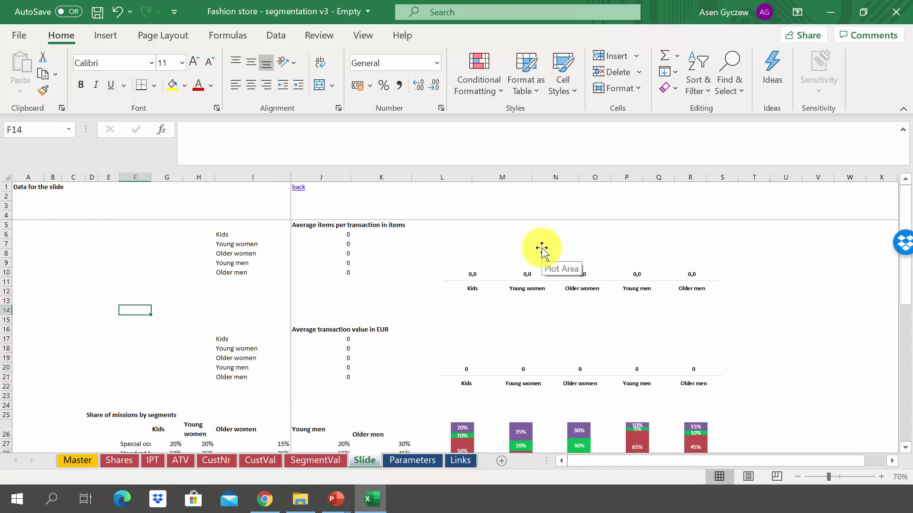
{"action": "scroll", "coordinate": [542, 248], "scroll_direction": "up", "scroll_amount": 1}
{"action": "scroll", "coordinate": [541, 247], "scroll_direction": "down", "scroll_amount": 4}
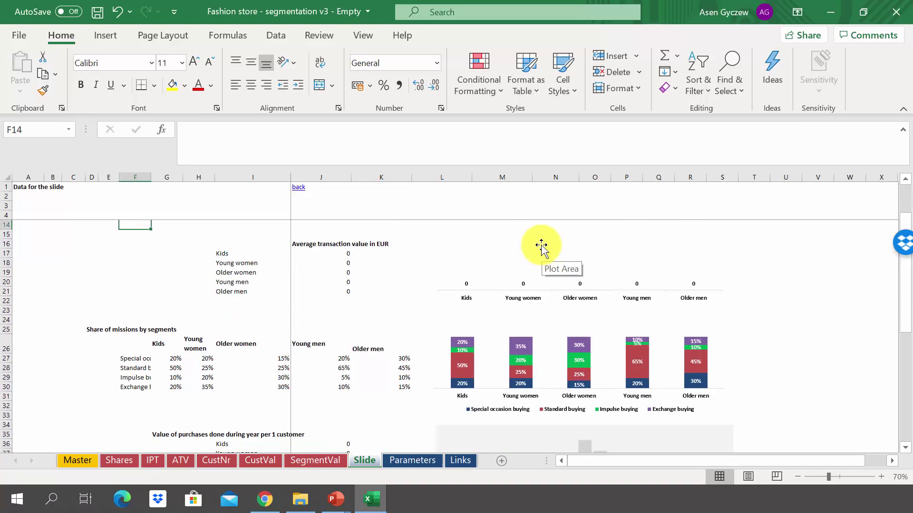
{"action": "left_click", "coordinate": [313, 461]}
{"action": "left_click", "coordinate": [412, 310]}
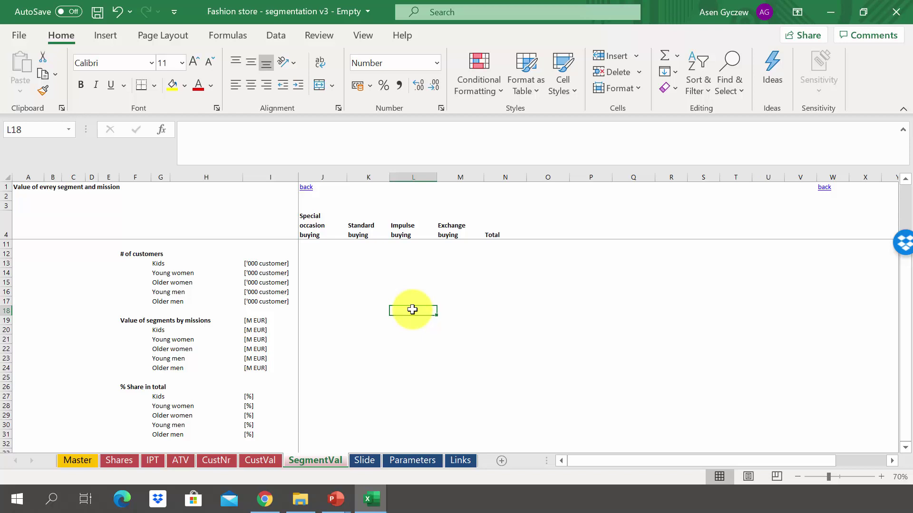
Switch to the other segmentation workbook, showing its Master sheet with links to every analysis sheet
{"action": "key", "text": "ctrl+s"}
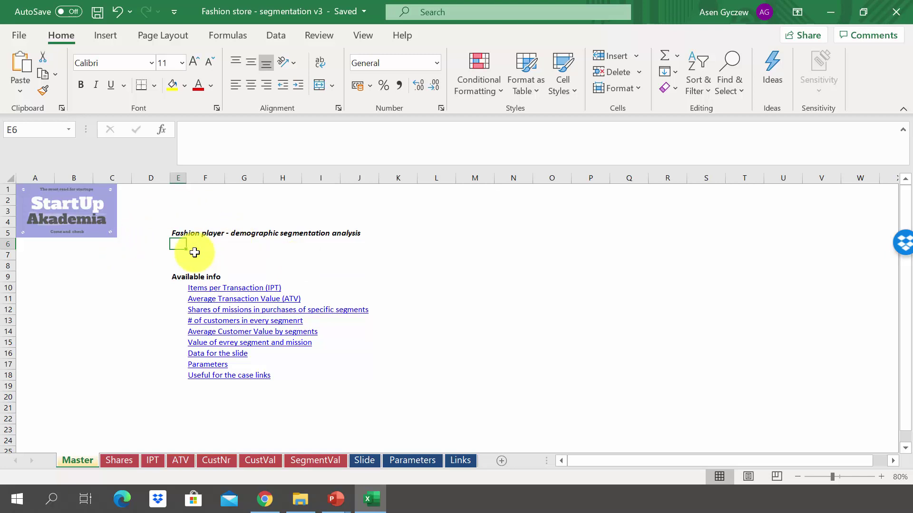
{"action": "left_click", "coordinate": [124, 458]}
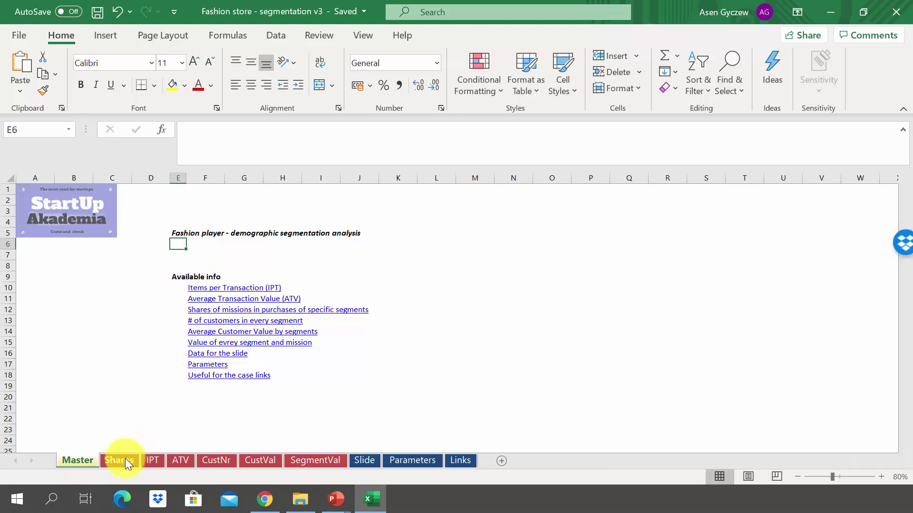
{"action": "left_click", "coordinate": [408, 349]}
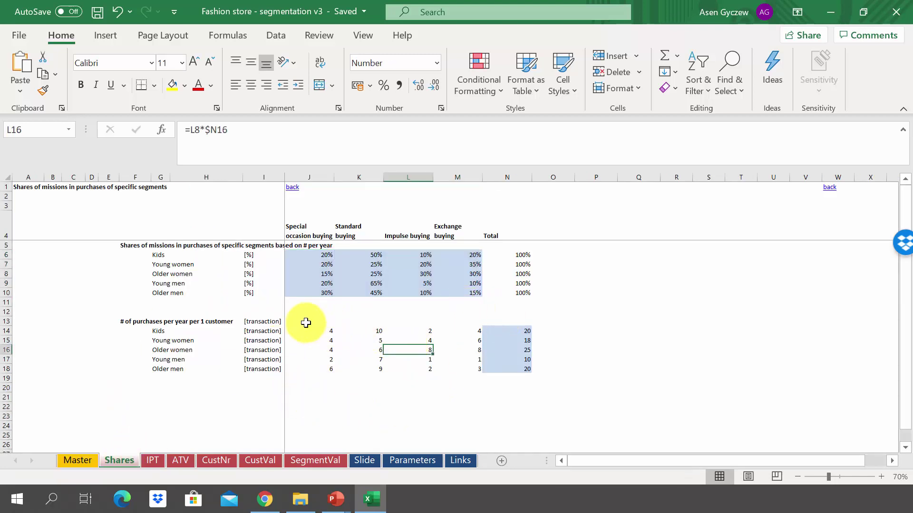
{"action": "left_click", "coordinate": [316, 254]}
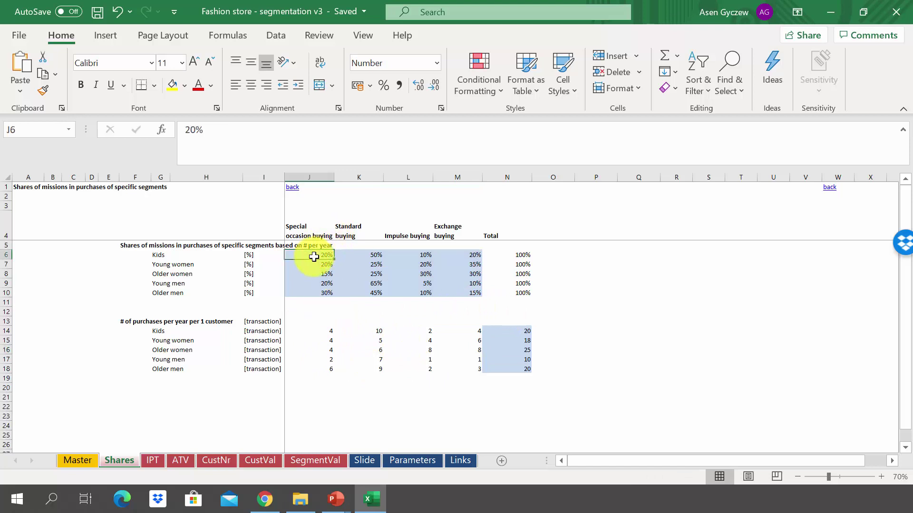
{"action": "left_click", "coordinate": [4, 256]}
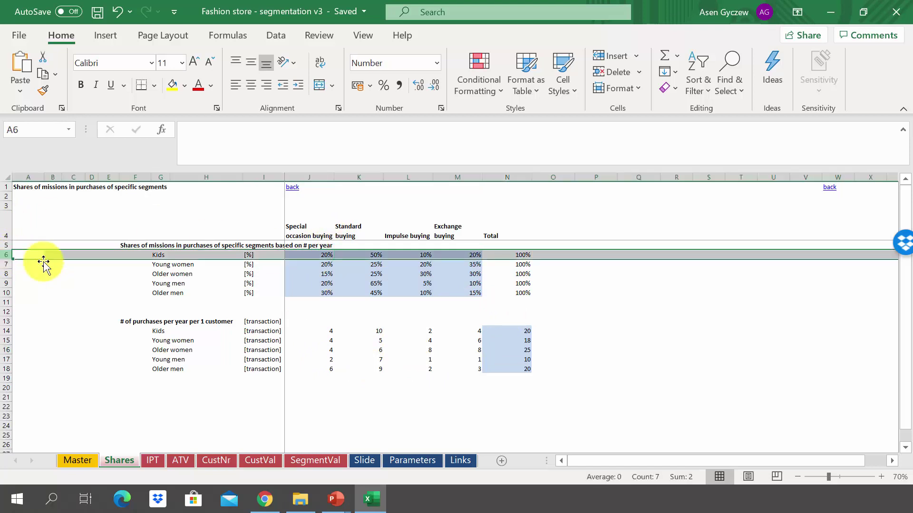
{"action": "left_click", "coordinate": [521, 176]}
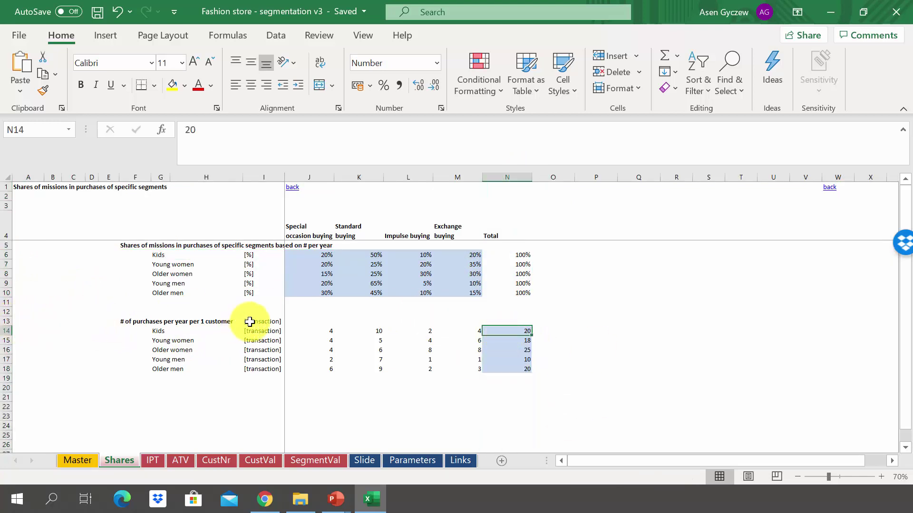
{"action": "double_click", "coordinate": [311, 332]}
{"action": "key", "text": "Return"}
{"action": "left_click", "coordinate": [313, 329]}
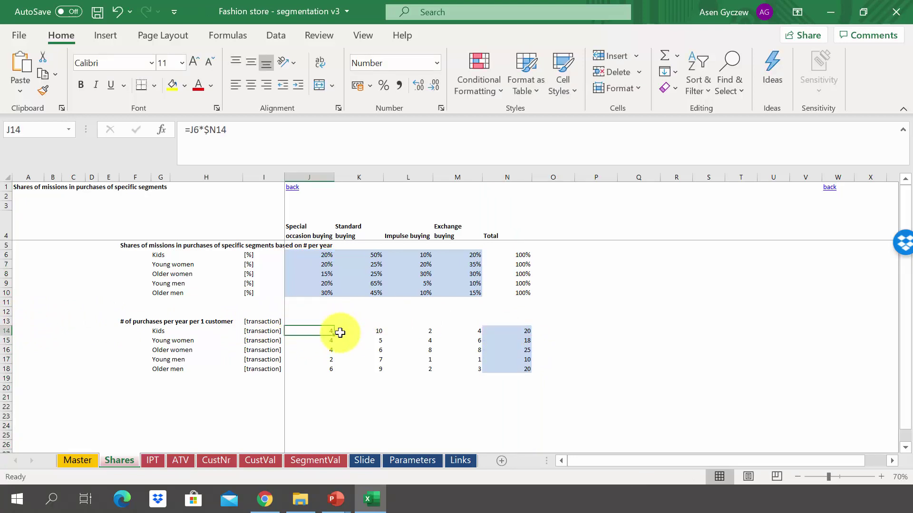
{"action": "left_click", "coordinate": [516, 330]}
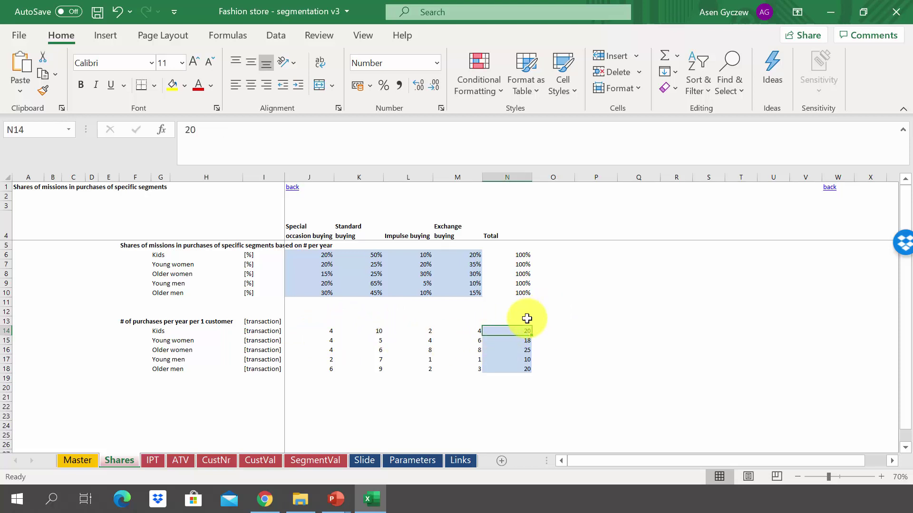
{"action": "left_click", "coordinate": [320, 329]}
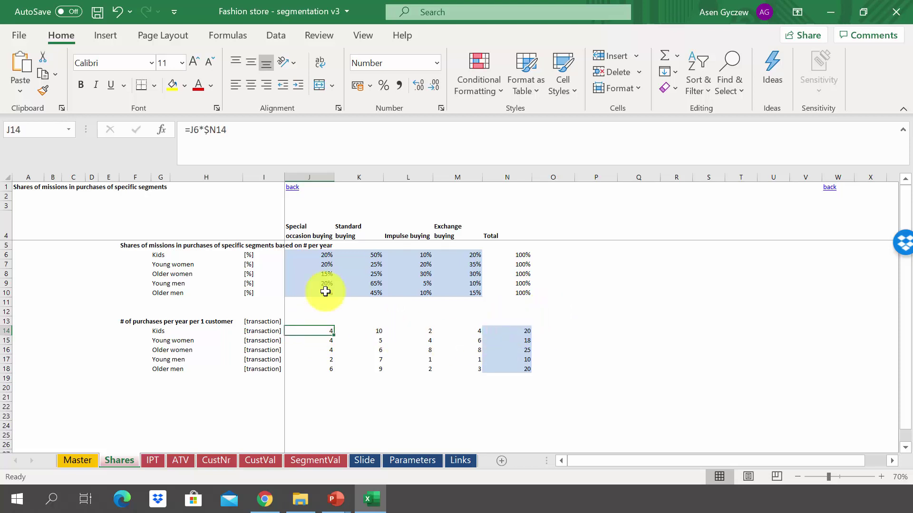
{"action": "left_click", "coordinate": [316, 256]}
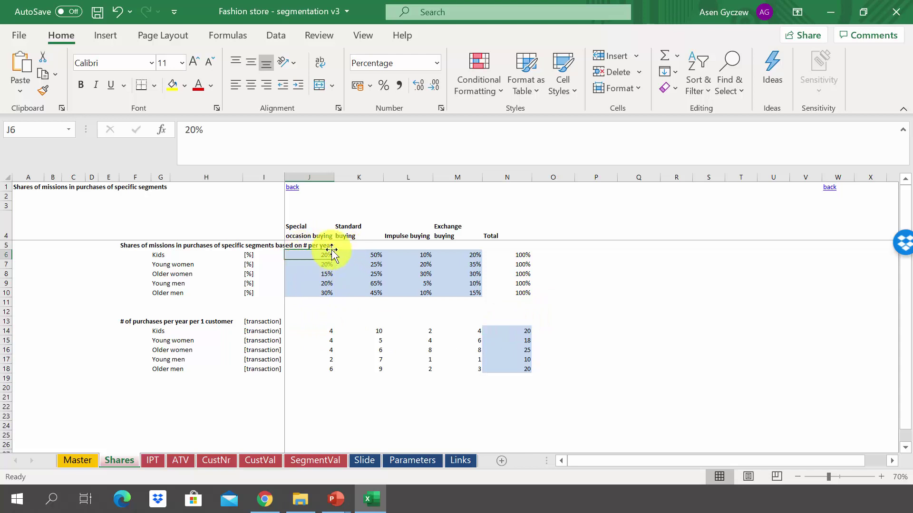
{"action": "left_click", "coordinate": [316, 331]}
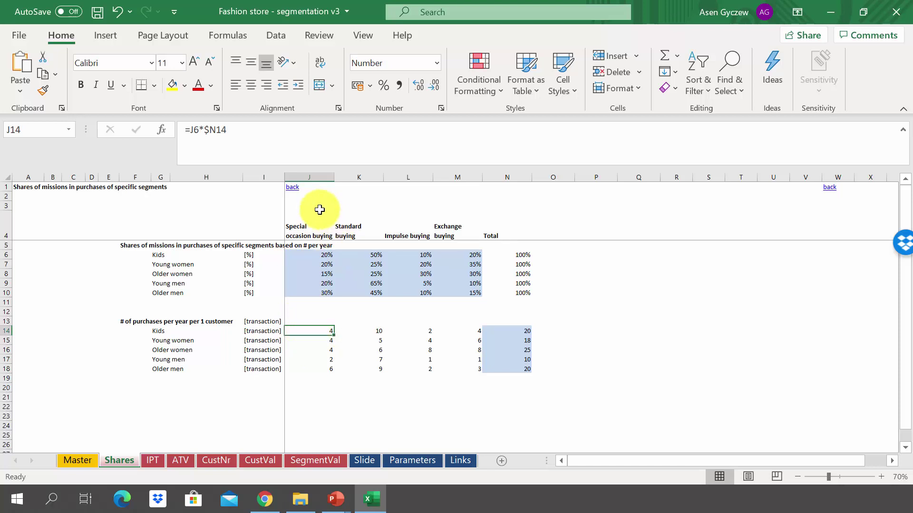
{"action": "left_click", "coordinate": [363, 331]}
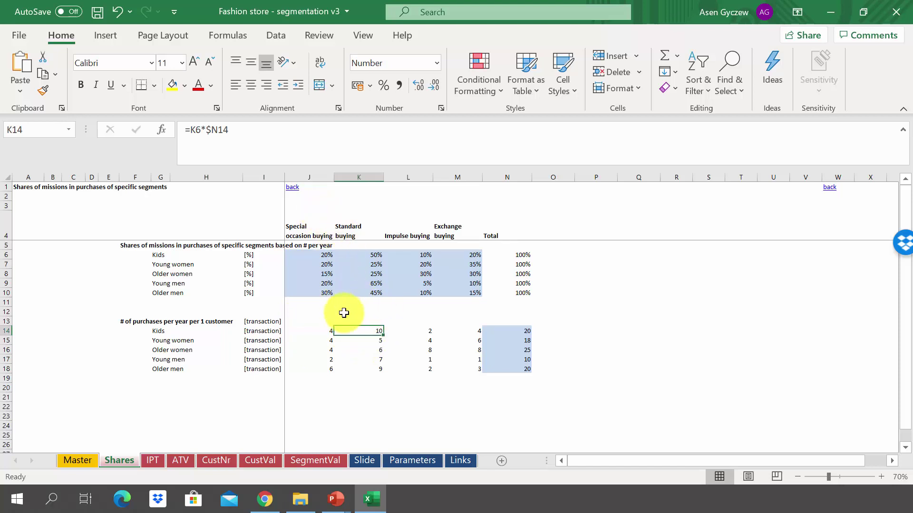
{"action": "left_click", "coordinate": [411, 329]}
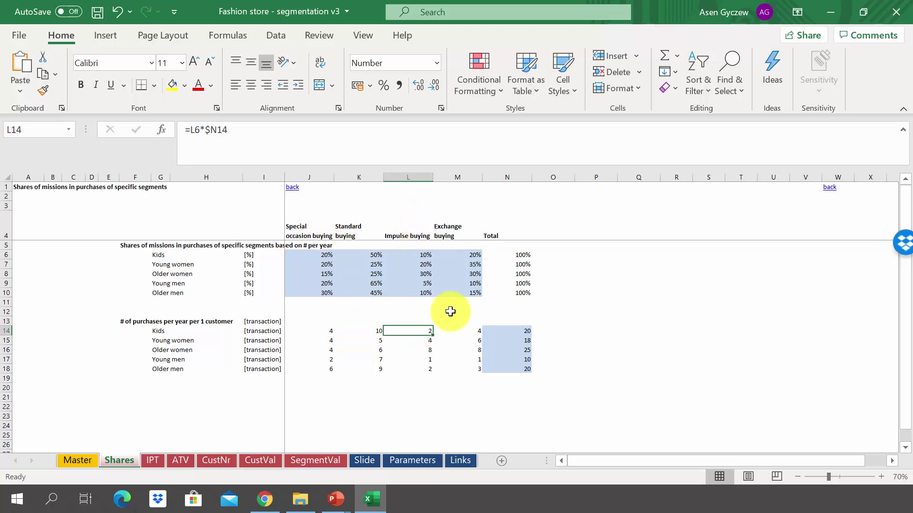
{"action": "left_click", "coordinate": [446, 330]}
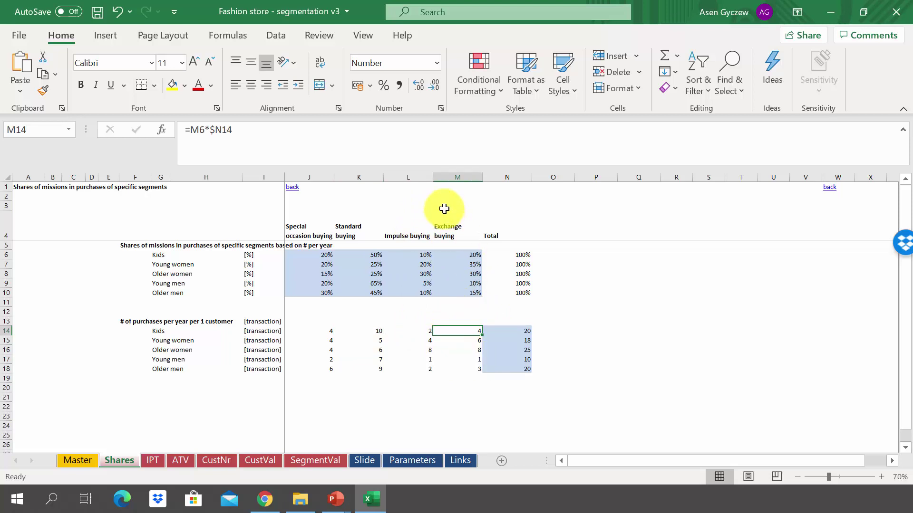
Switch to the IPT sheet and review the Average Weighted IPT column, starting with Kids in N6
{"action": "left_click", "coordinate": [162, 461]}
{"action": "left_click", "coordinate": [432, 244]}
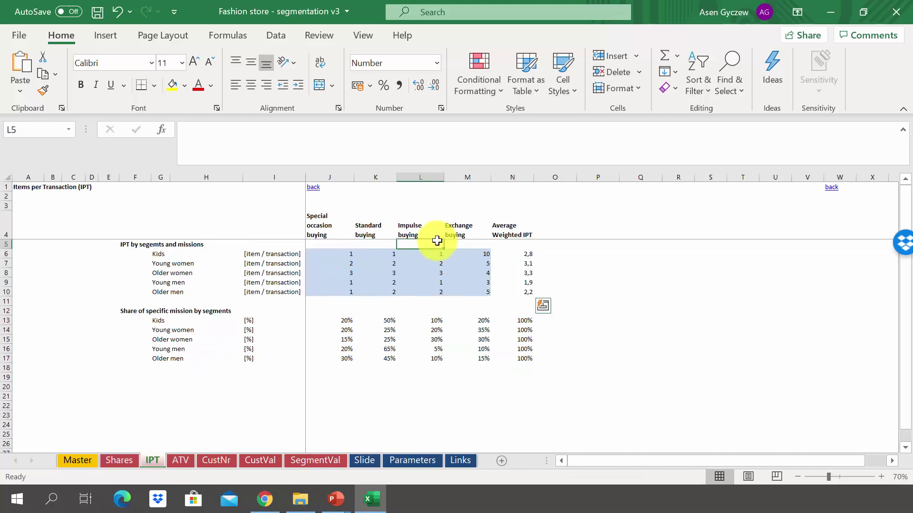
{"action": "left_click", "coordinate": [503, 248]}
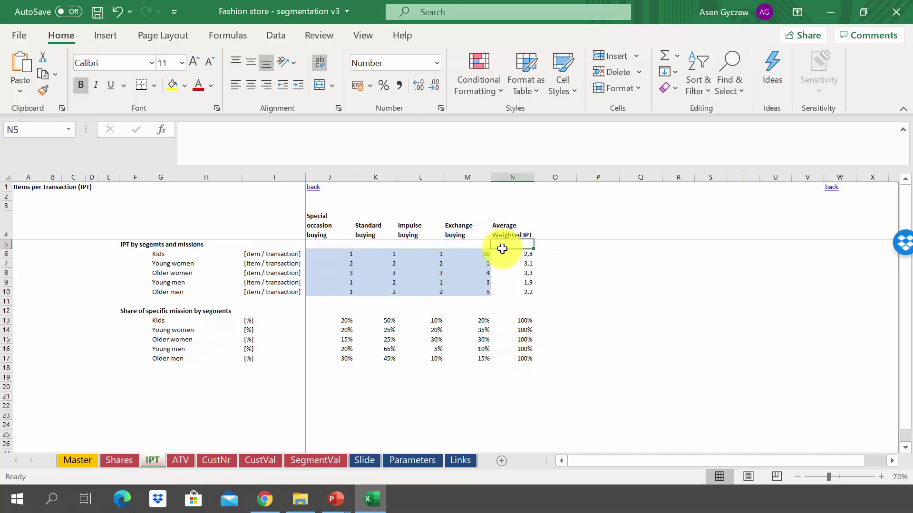
{"action": "left_click", "coordinate": [502, 253]}
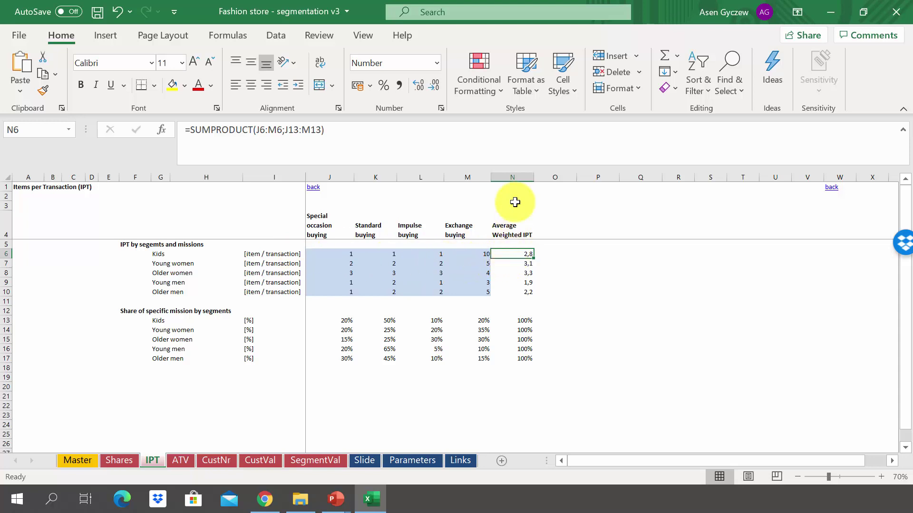
{"action": "left_click", "coordinate": [512, 177]}
{"action": "left_click", "coordinate": [511, 256]}
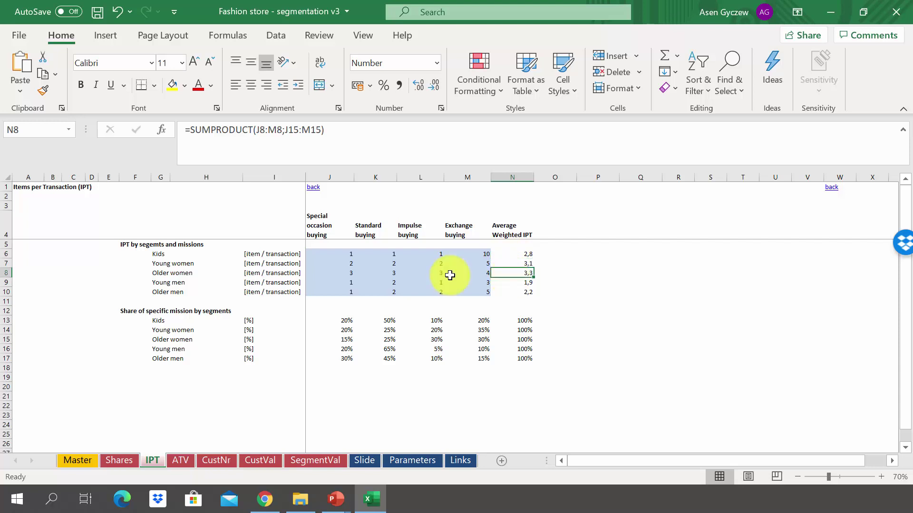
{"action": "left_click", "coordinate": [6, 273]}
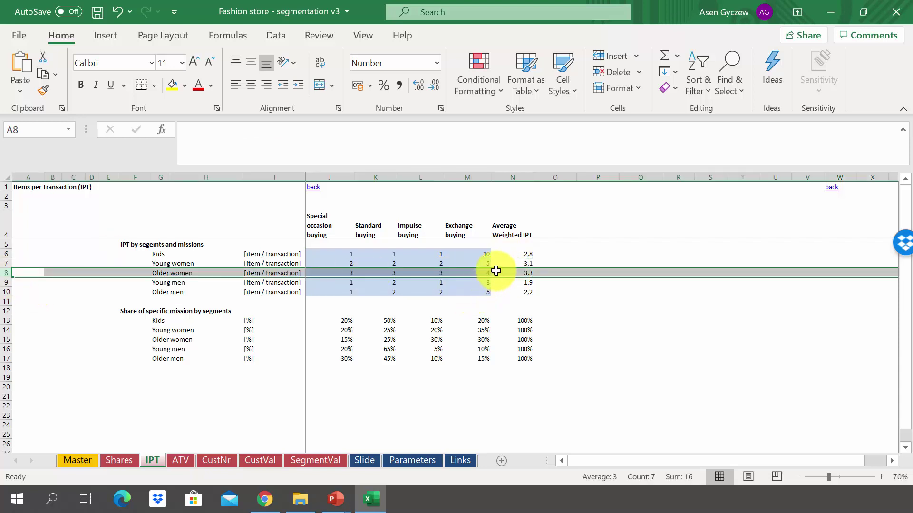
Check the Young women weighted IPT and view N6's SUMPRODUCT(J6:M6;J13:M13) without changing it
{"action": "left_click", "coordinate": [506, 253]}
{"action": "left_click", "coordinate": [507, 265]}
{"action": "left_click", "coordinate": [508, 254]}
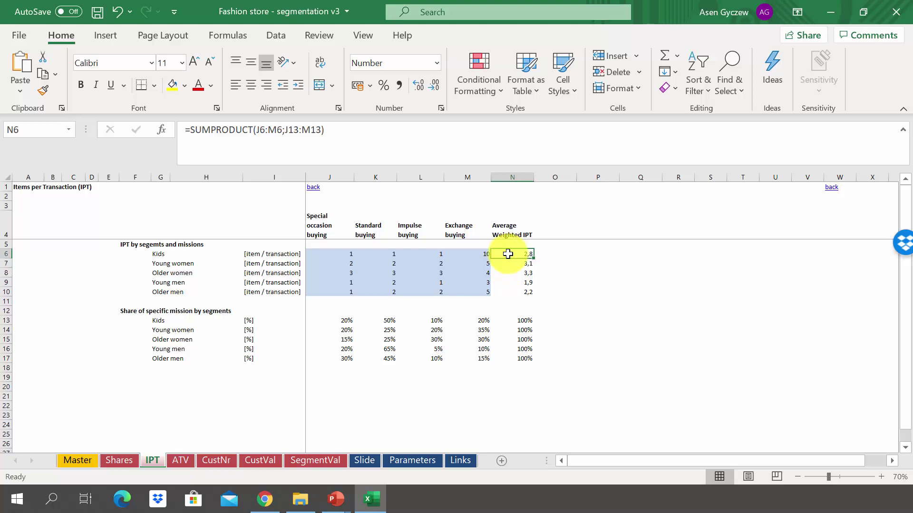
{"action": "double_click", "coordinate": [507, 254]}
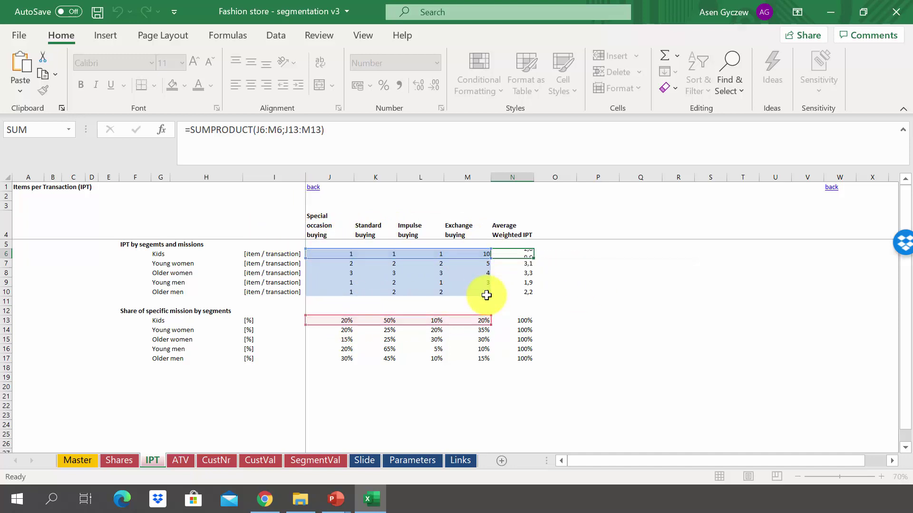
{"action": "key", "text": "Return"}
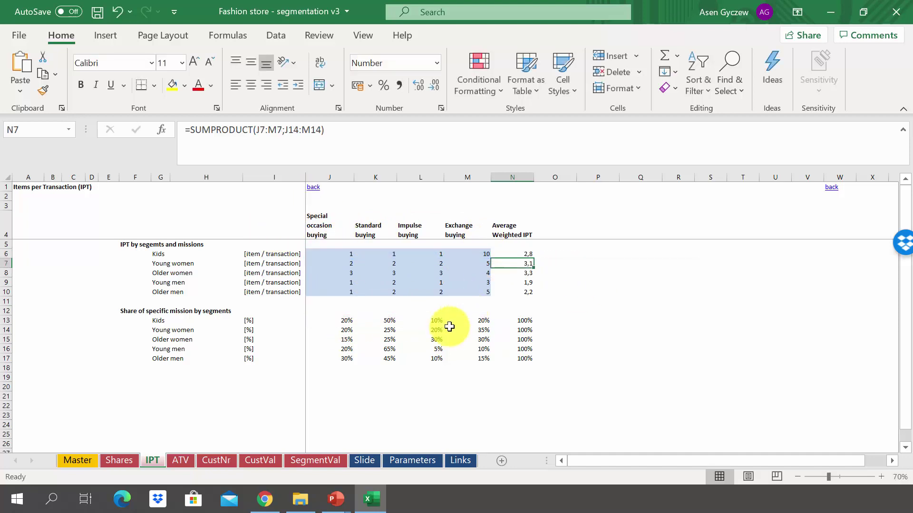
Check the Older women, Older men and Young women weighted ATV formulas, then go to CustVal
{"action": "left_click", "coordinate": [190, 455]}
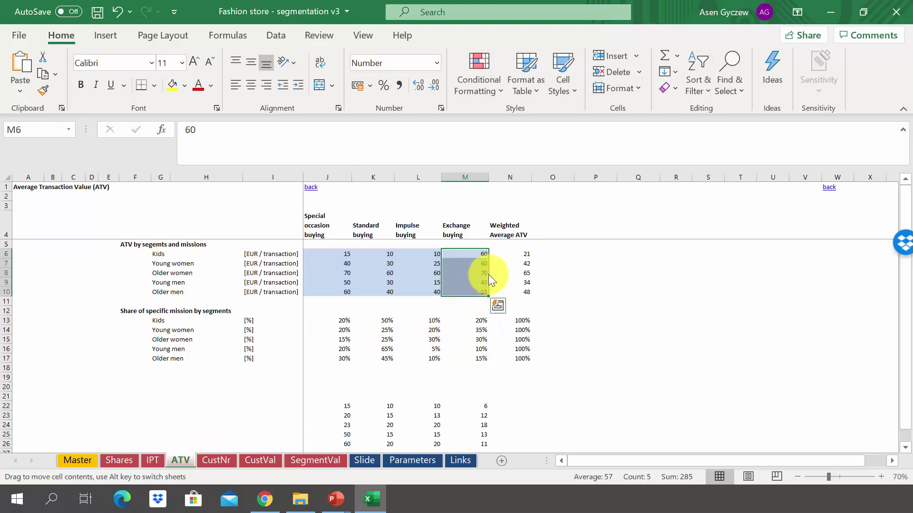
{"action": "left_click", "coordinate": [511, 271]}
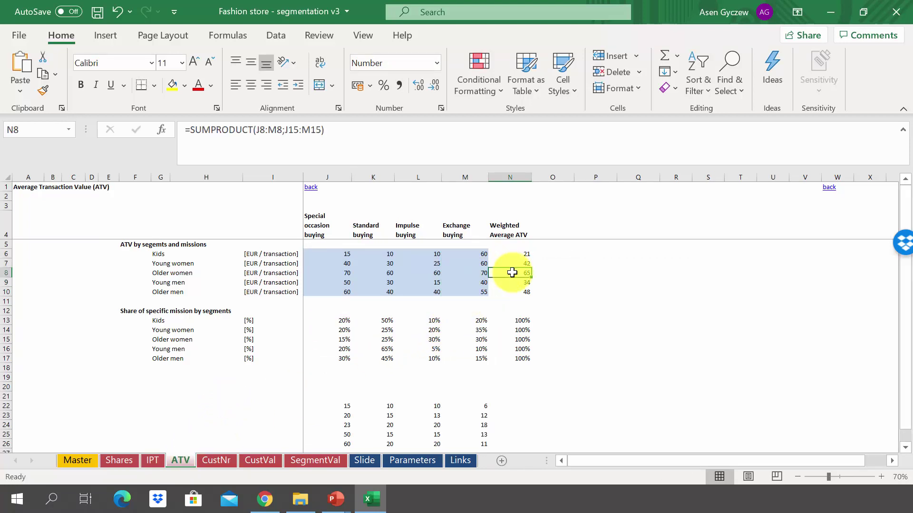
{"action": "left_click", "coordinate": [3, 273]}
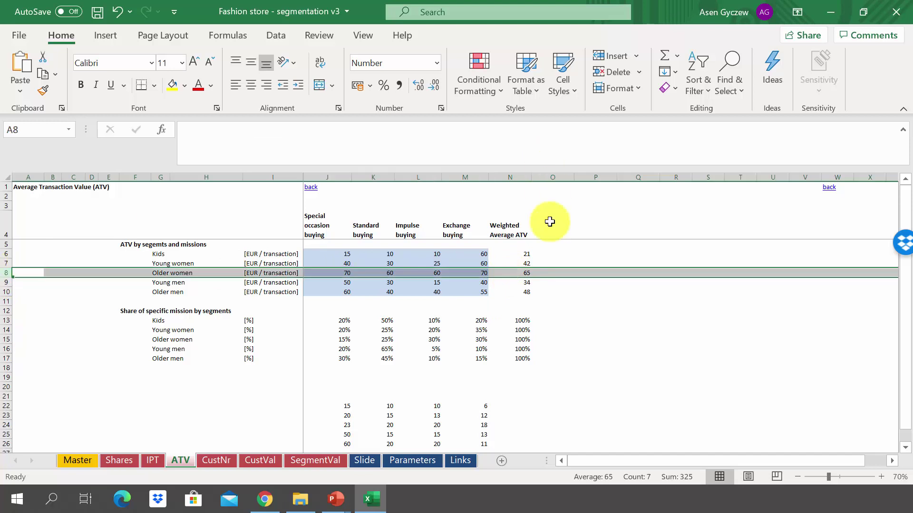
{"action": "left_click", "coordinate": [512, 293]}
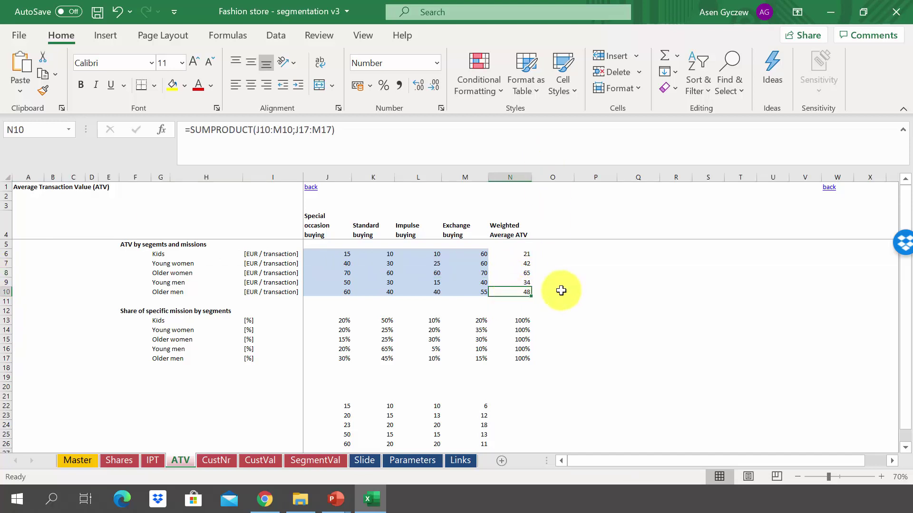
{"action": "left_click", "coordinate": [508, 262]}
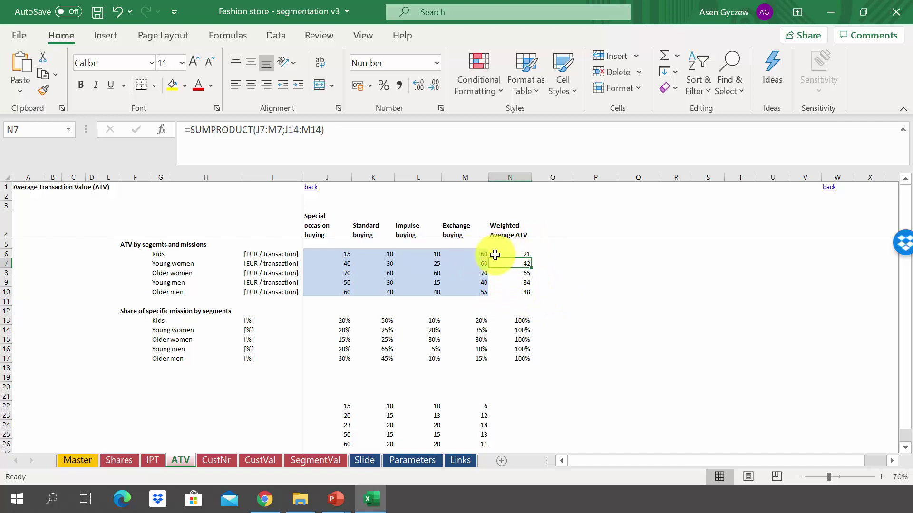
{"action": "left_click", "coordinate": [491, 321]}
{"action": "left_click", "coordinate": [261, 459]}
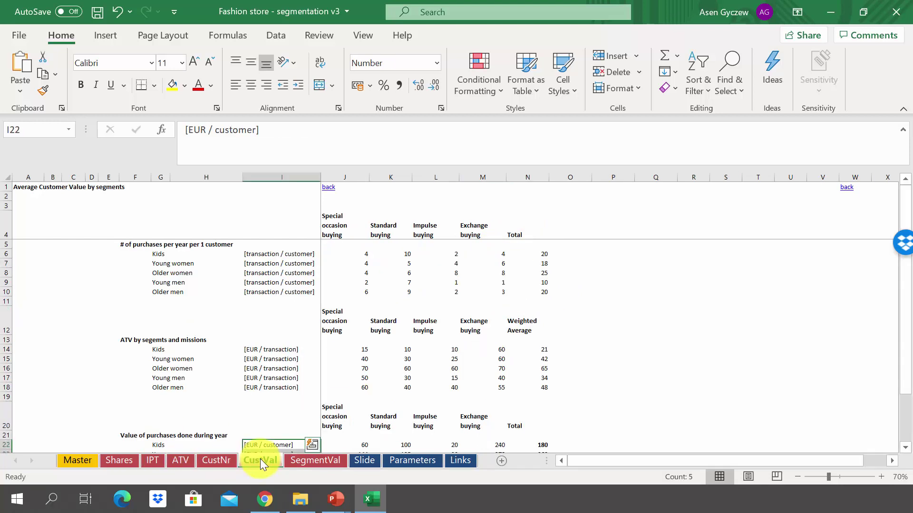
{"action": "left_click", "coordinate": [349, 316]}
{"action": "left_click", "coordinate": [379, 248]}
{"action": "left_click", "coordinate": [350, 263]}
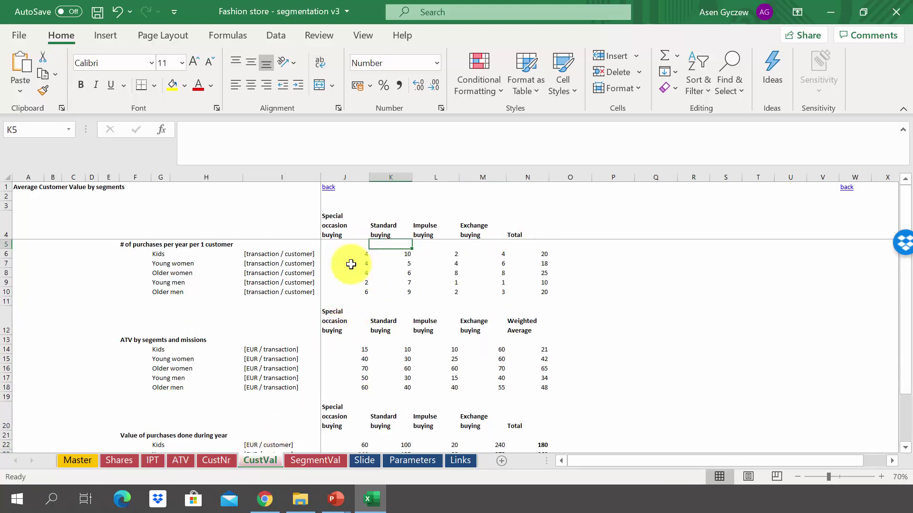
{"action": "left_click", "coordinate": [351, 255]}
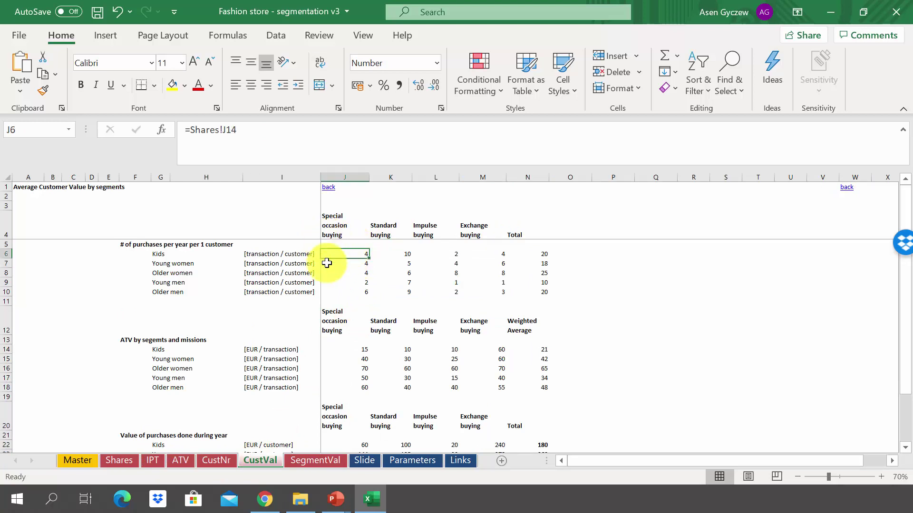
{"action": "left_click", "coordinate": [123, 460]}
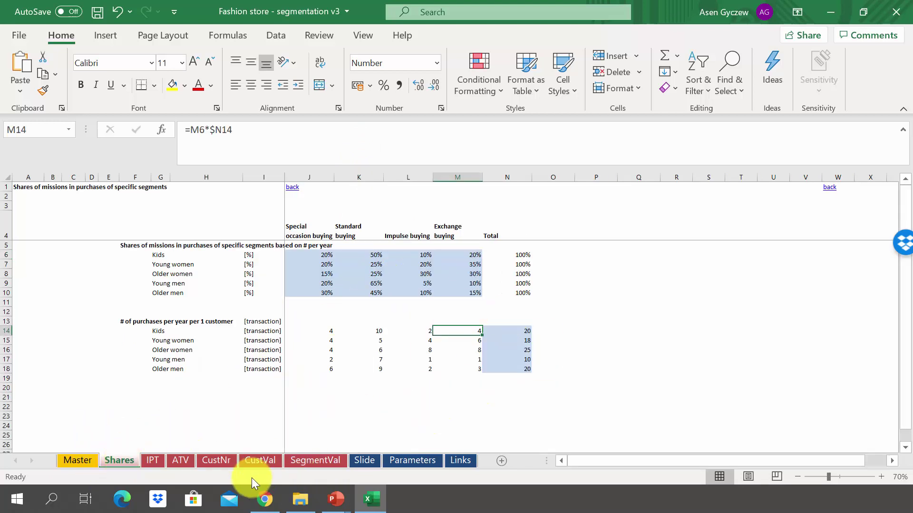
{"action": "left_click", "coordinate": [259, 461]}
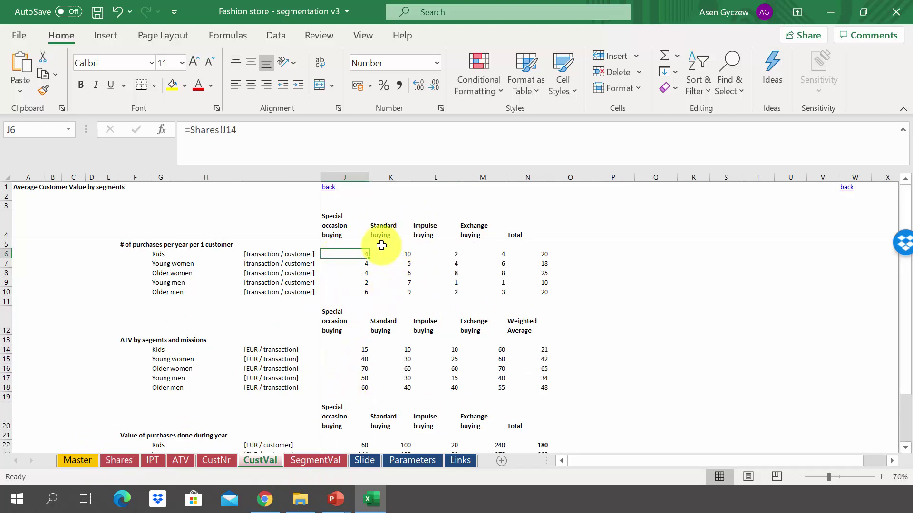
{"action": "left_click", "coordinate": [342, 351]}
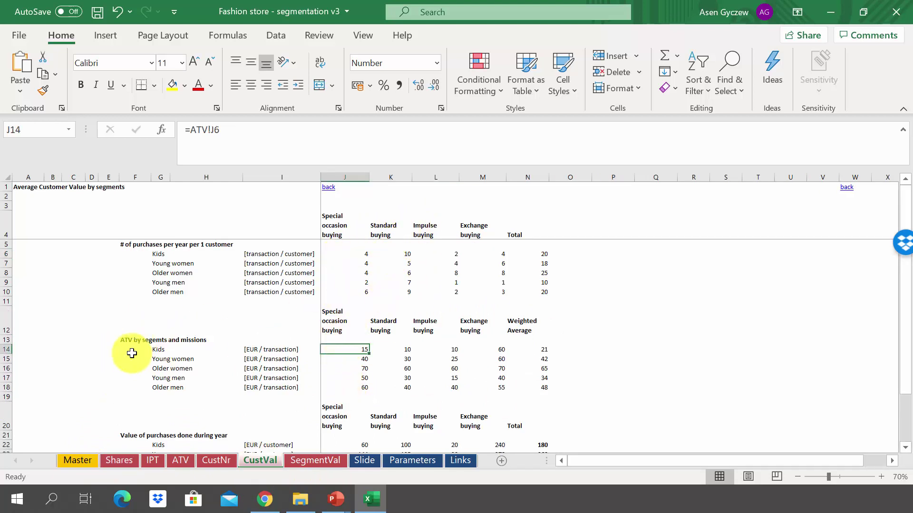
{"action": "scroll", "coordinate": [341, 340], "scroll_direction": "down", "scroll_amount": 2}
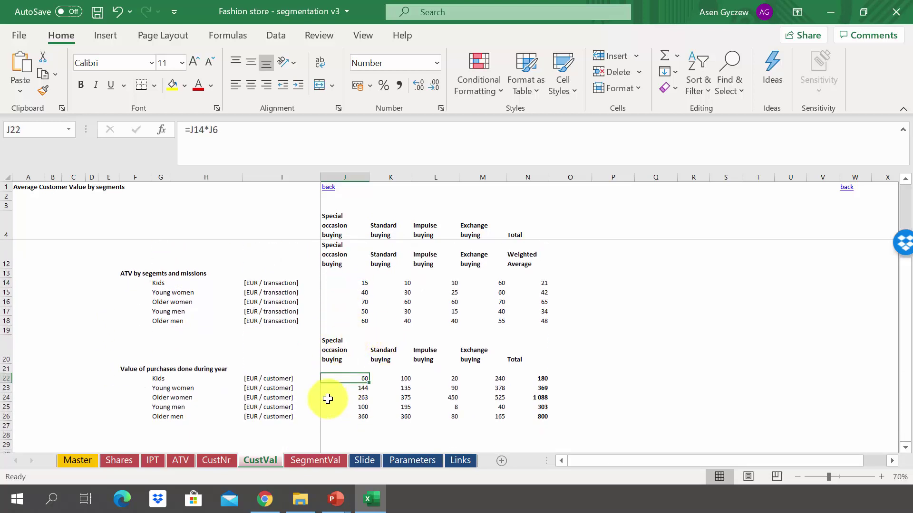
{"action": "scroll", "coordinate": [344, 300], "scroll_direction": "up", "scroll_amount": 3}
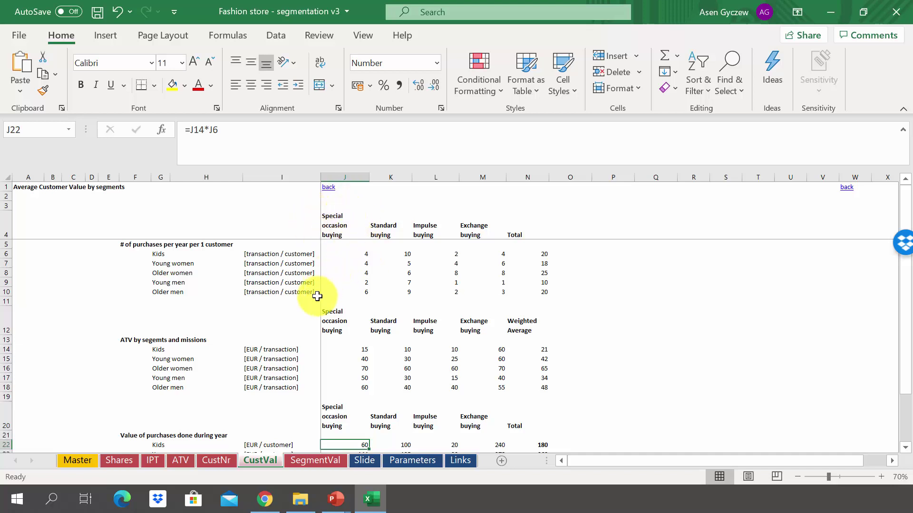
{"action": "left_click", "coordinate": [347, 354]}
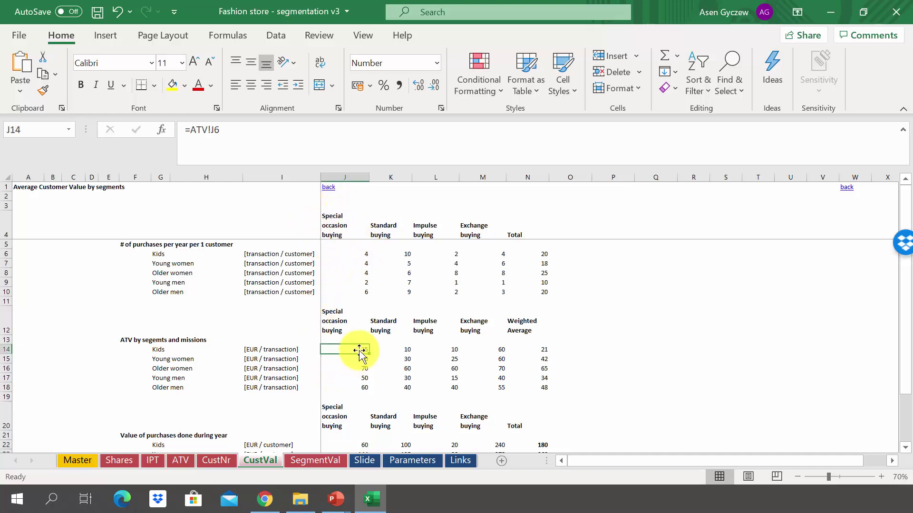
{"action": "scroll", "coordinate": [357, 337], "scroll_direction": "down", "scroll_amount": 1}
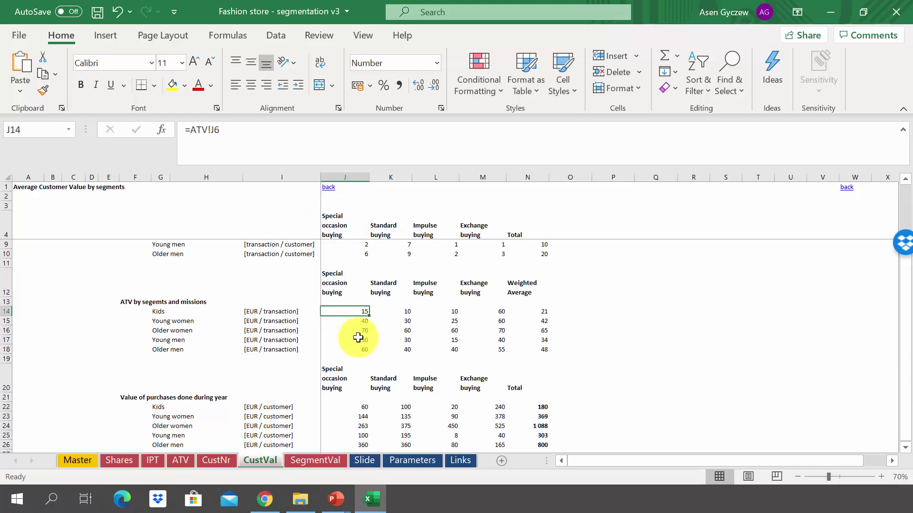
{"action": "left_click", "coordinate": [353, 408]}
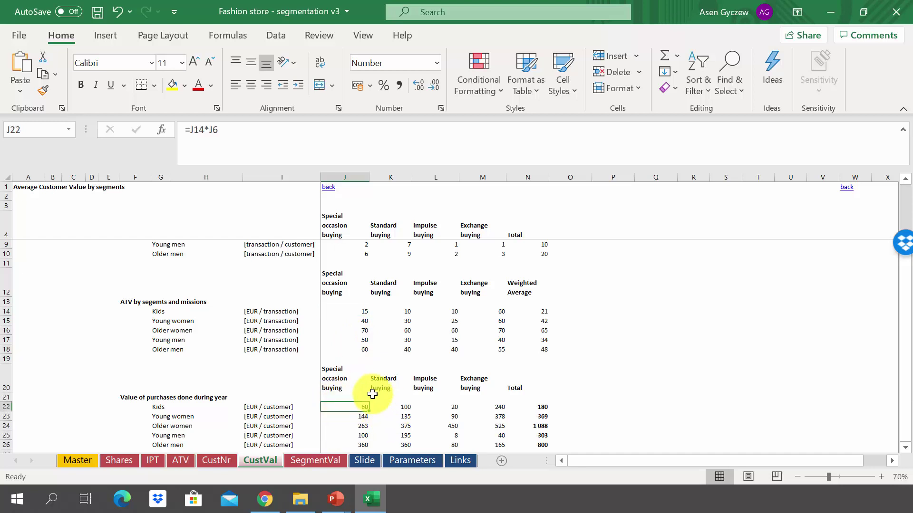
{"action": "left_click", "coordinate": [381, 311]}
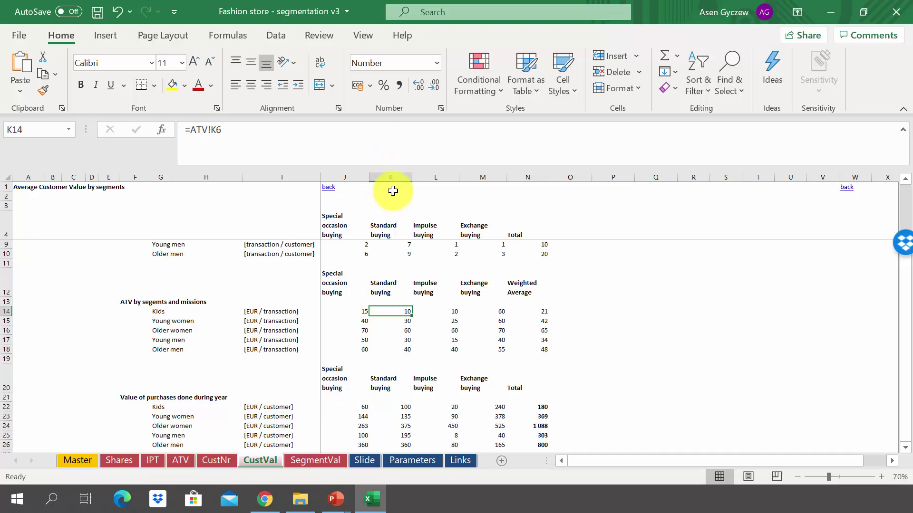
{"action": "left_click", "coordinate": [398, 177]}
{"action": "scroll", "coordinate": [382, 273], "scroll_direction": "up", "scroll_amount": 2}
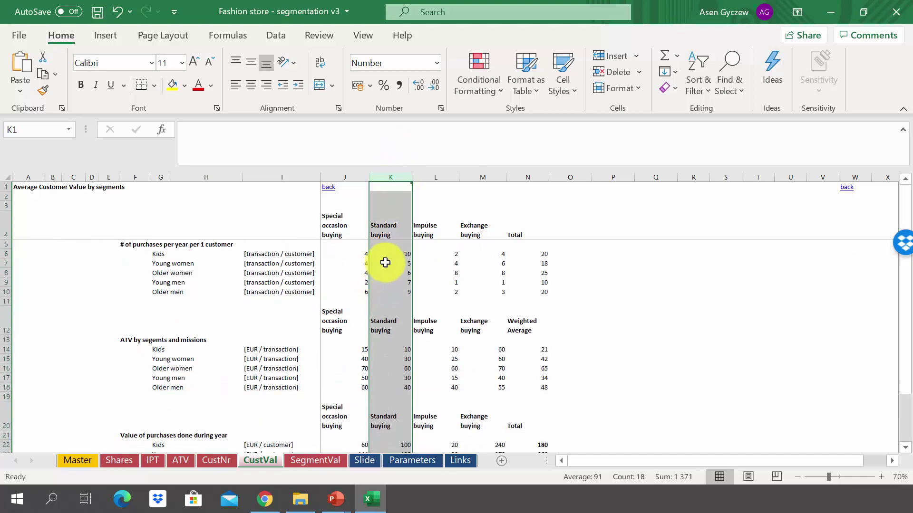
{"action": "left_click", "coordinate": [386, 254]}
{"action": "left_click", "coordinate": [385, 348]}
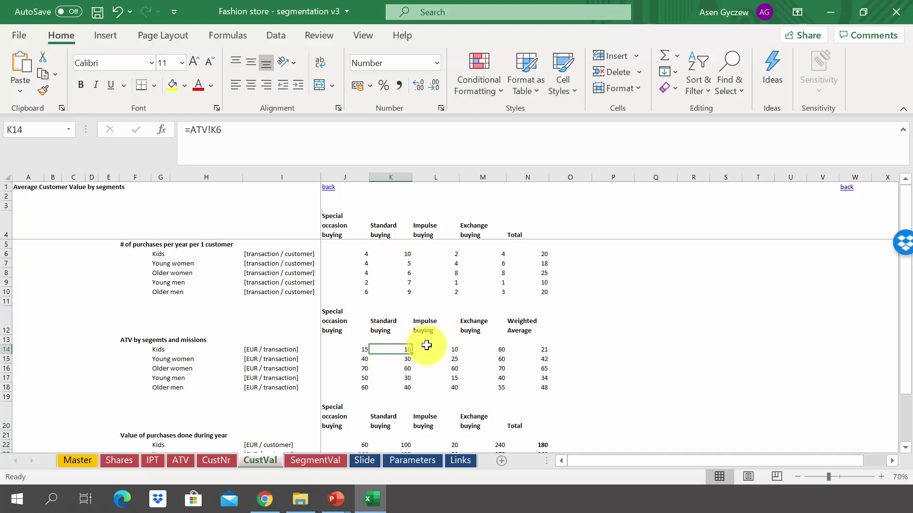
{"action": "scroll", "coordinate": [406, 394], "scroll_direction": "down", "scroll_amount": 2}
{"action": "left_click", "coordinate": [395, 398]}
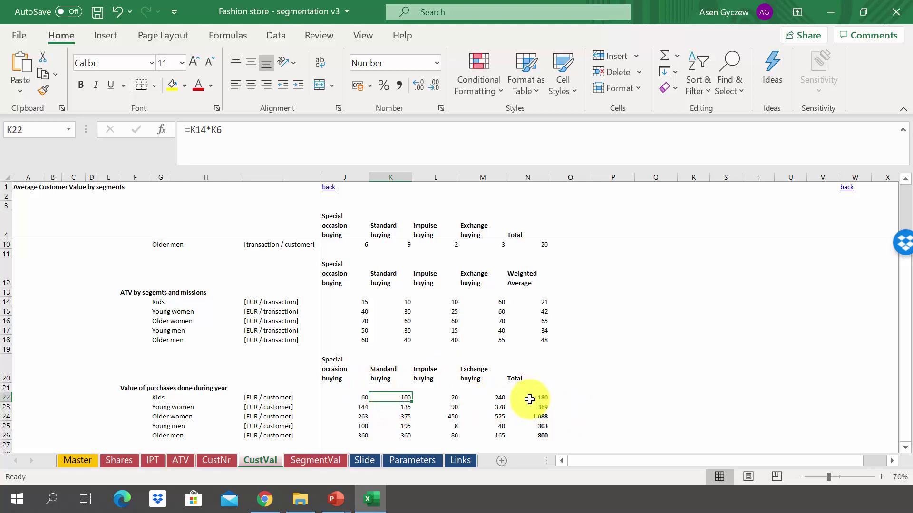
{"action": "left_click", "coordinate": [527, 415]}
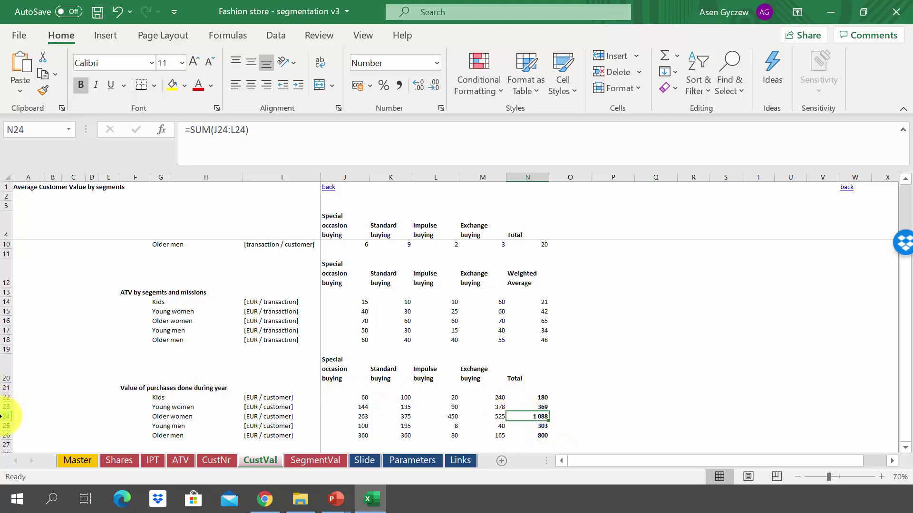
Check the yearly total formulas for the older women, older men and kids purchase value rows
{"action": "left_click", "coordinate": [6, 417]}
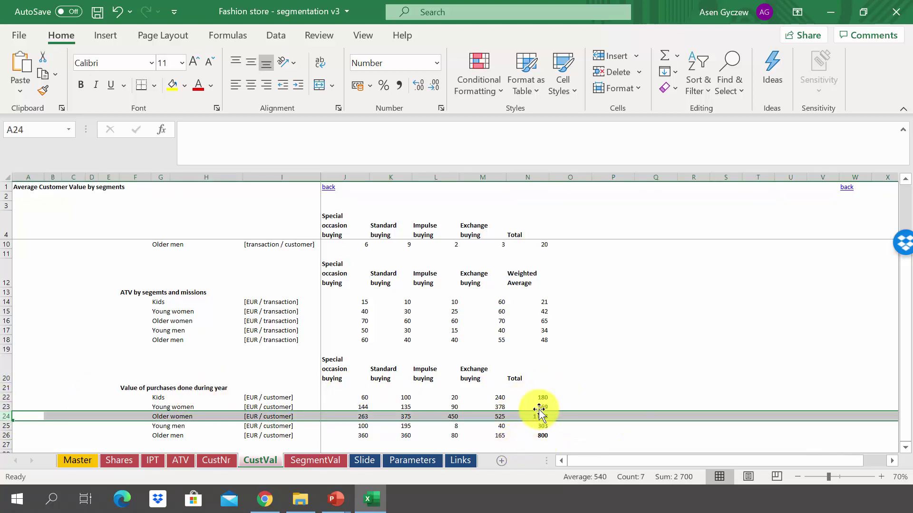
{"action": "left_click", "coordinate": [519, 435]}
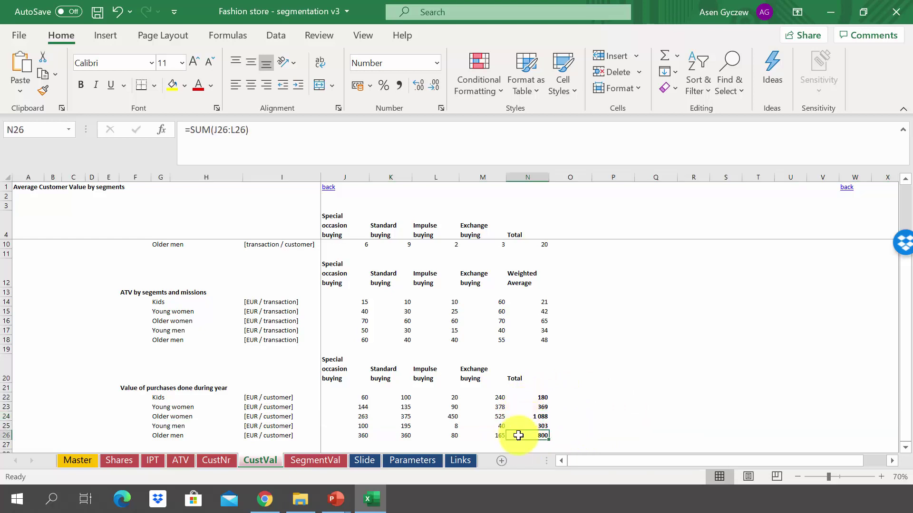
{"action": "left_click", "coordinate": [4, 435]}
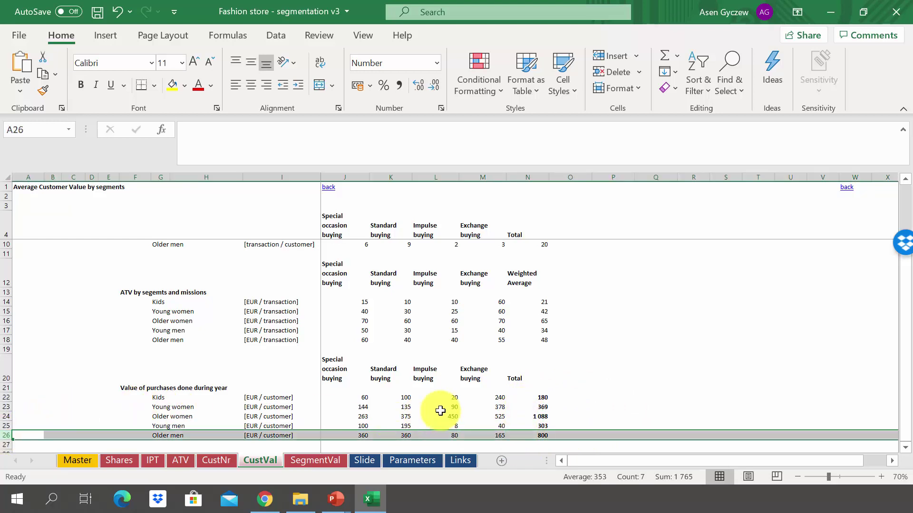
{"action": "left_click", "coordinate": [514, 398]}
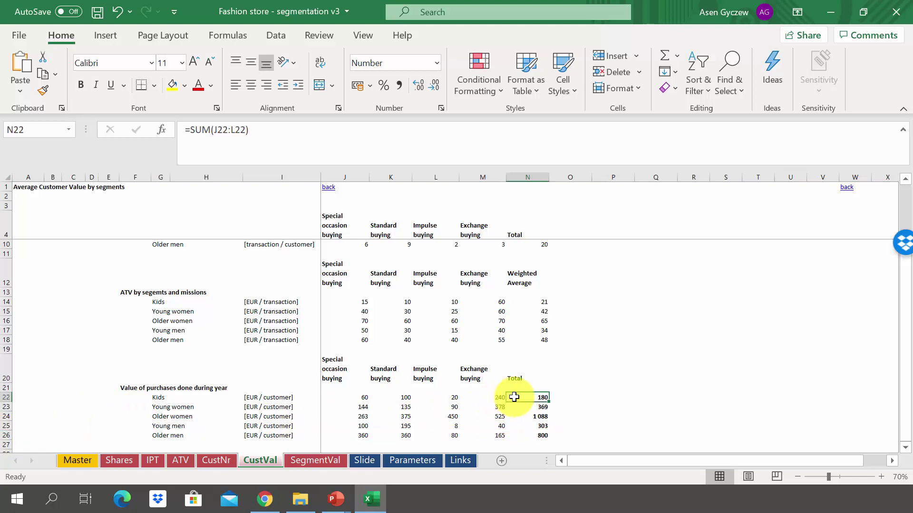
{"action": "left_click", "coordinate": [6, 398]}
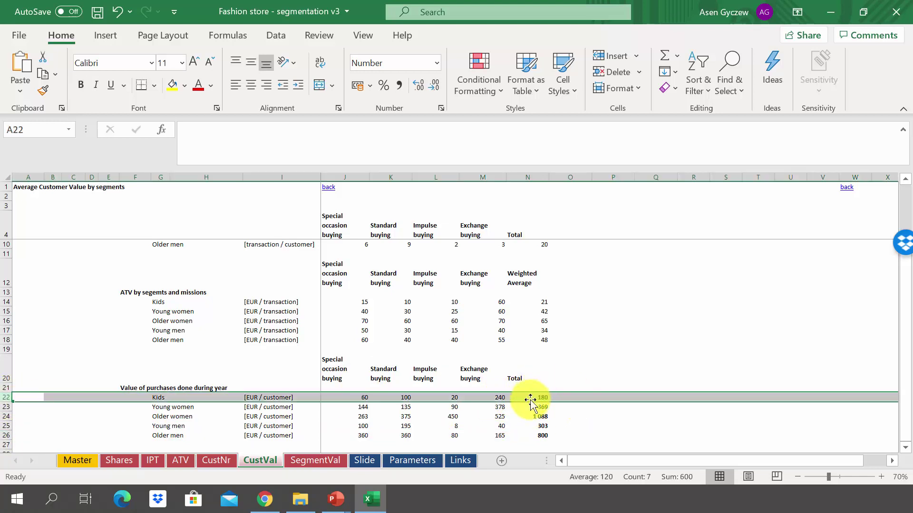
{"action": "left_click", "coordinate": [530, 399]}
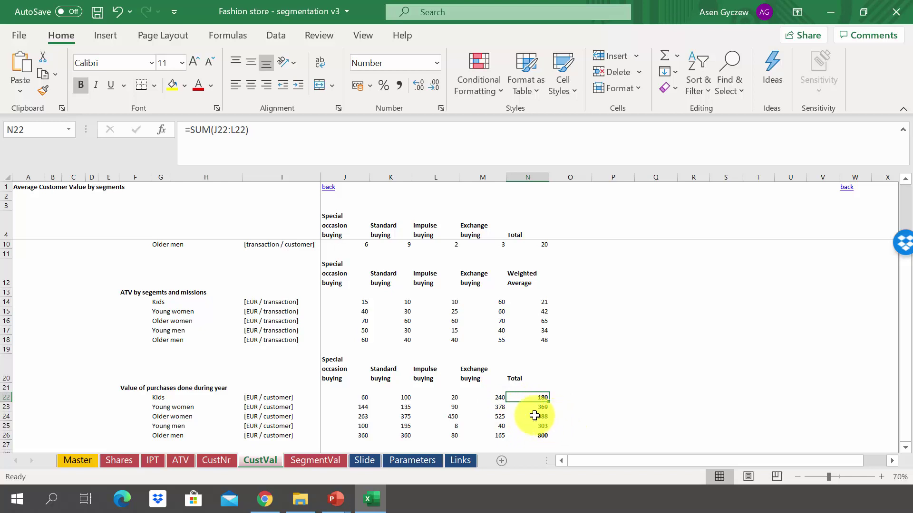
Inspect the Older women Special occasion value formula =J16*J8, then save the workbook
{"action": "left_click", "coordinate": [525, 279]}
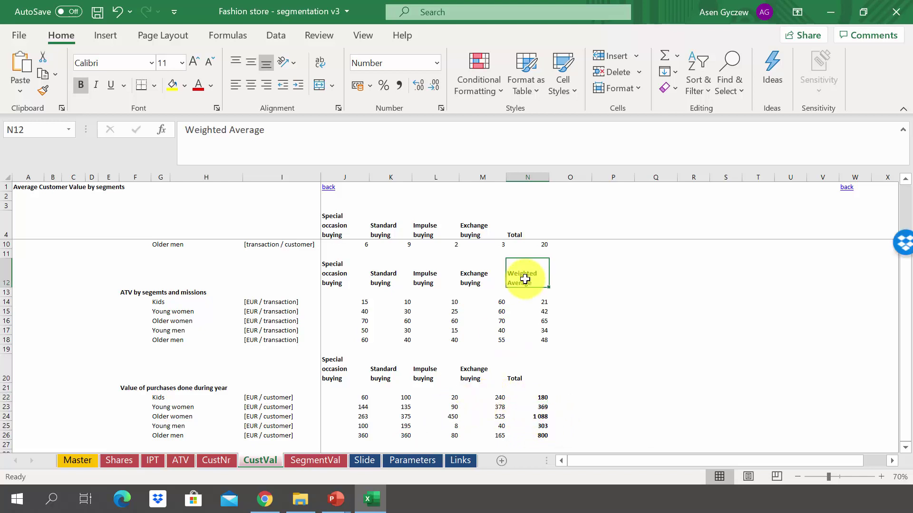
{"action": "scroll", "coordinate": [525, 279], "scroll_direction": "down", "scroll_amount": 2}
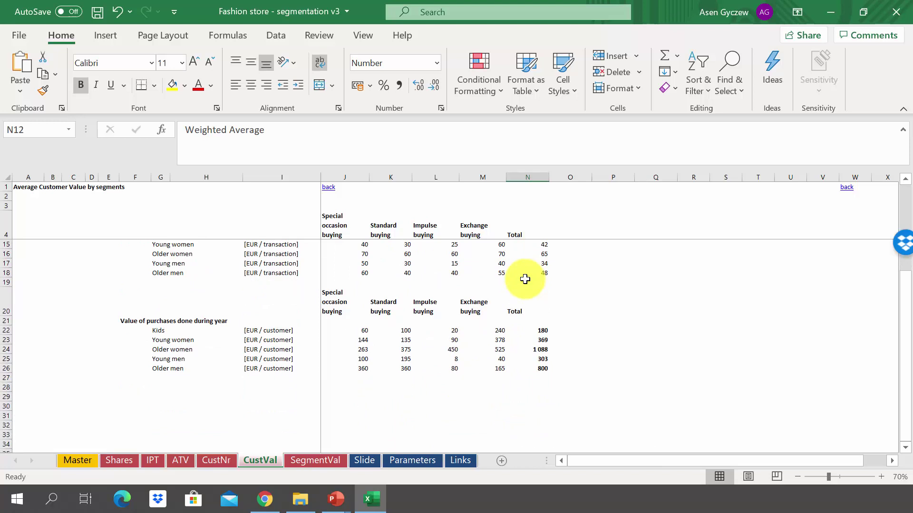
{"action": "left_click", "coordinate": [367, 346]}
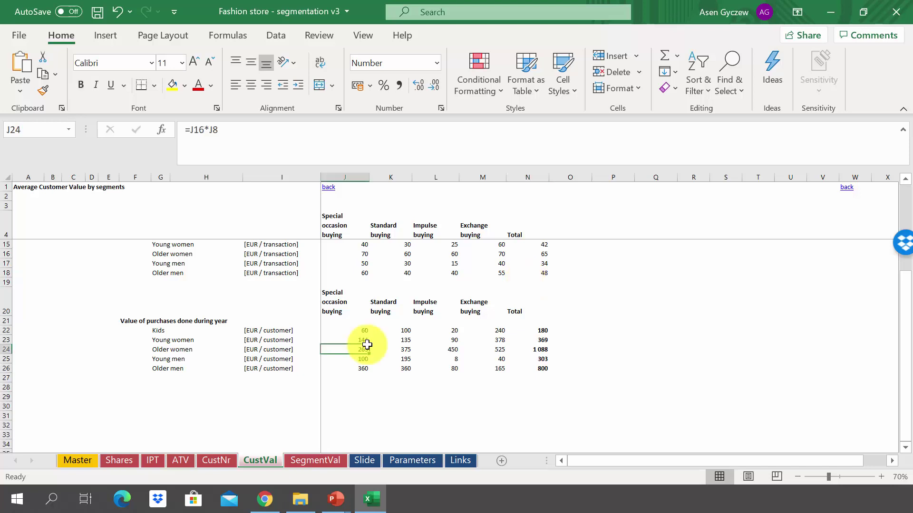
{"action": "key", "text": "ctrl+s"}
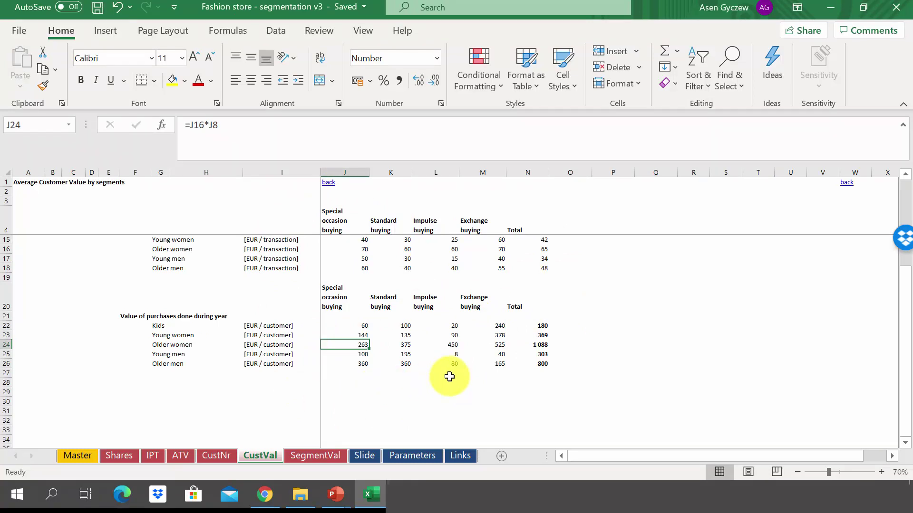
{"action": "left_click", "coordinate": [332, 455]}
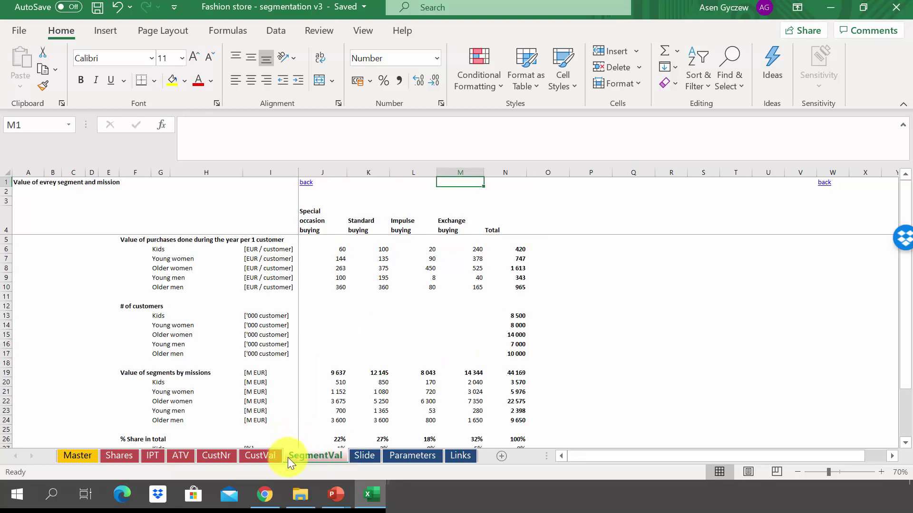
{"action": "left_click", "coordinate": [352, 278]}
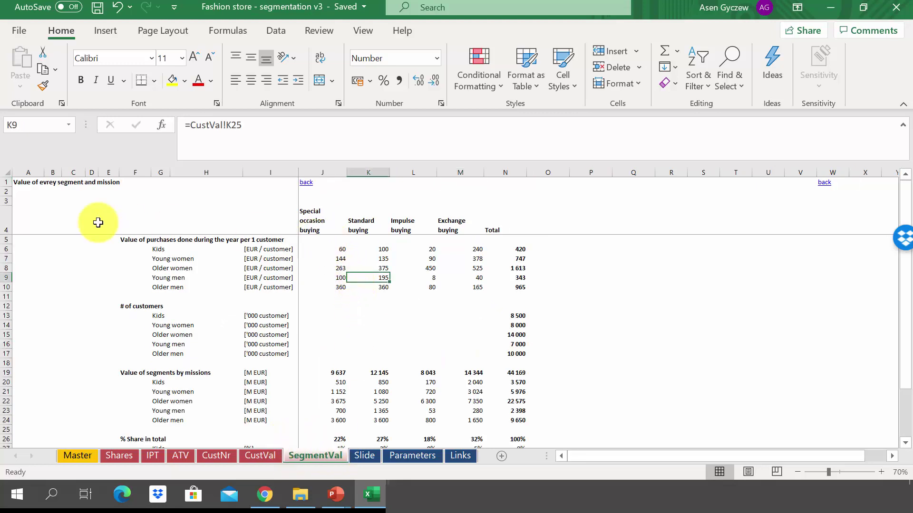
{"action": "left_click", "coordinate": [4, 240]}
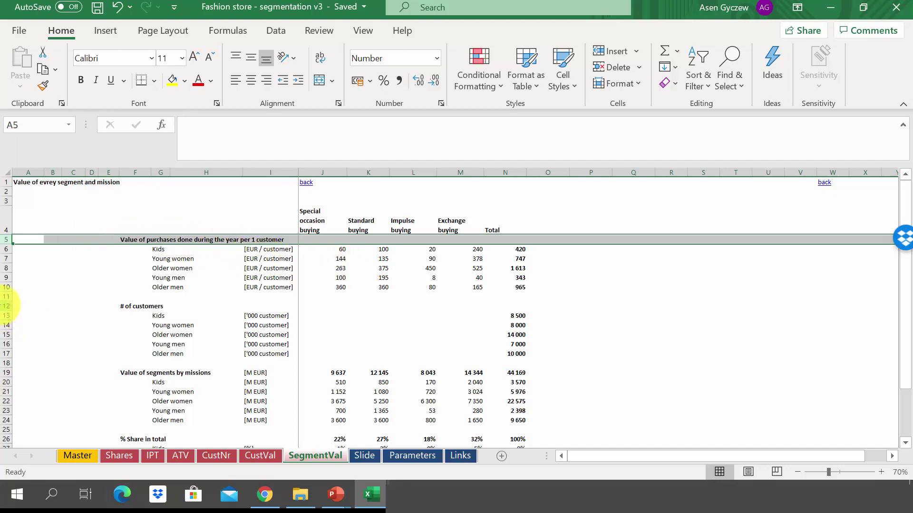
{"action": "left_click", "coordinate": [6, 306]}
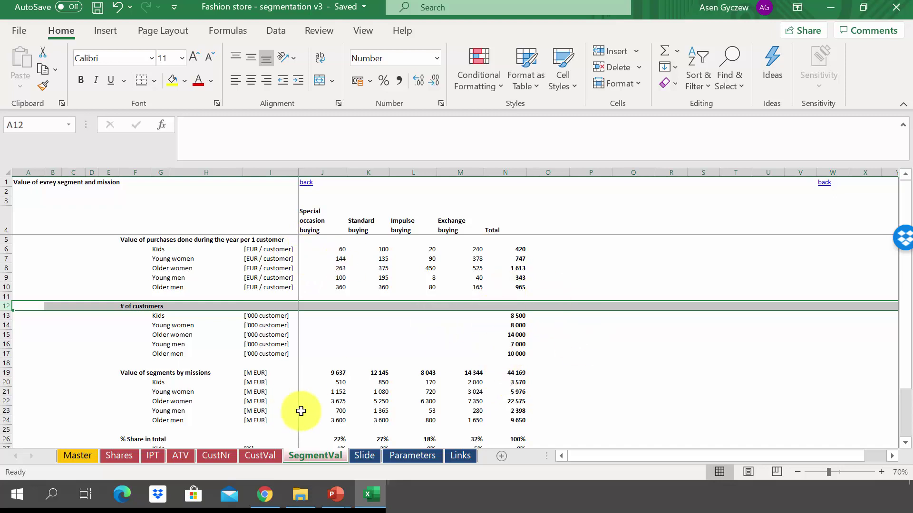
{"action": "left_click", "coordinate": [324, 384]}
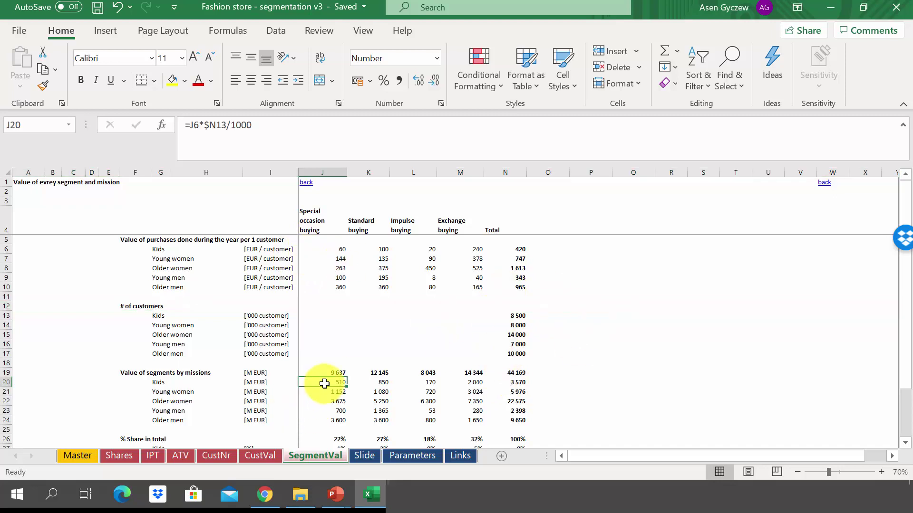
{"action": "left_click", "coordinate": [5, 372]}
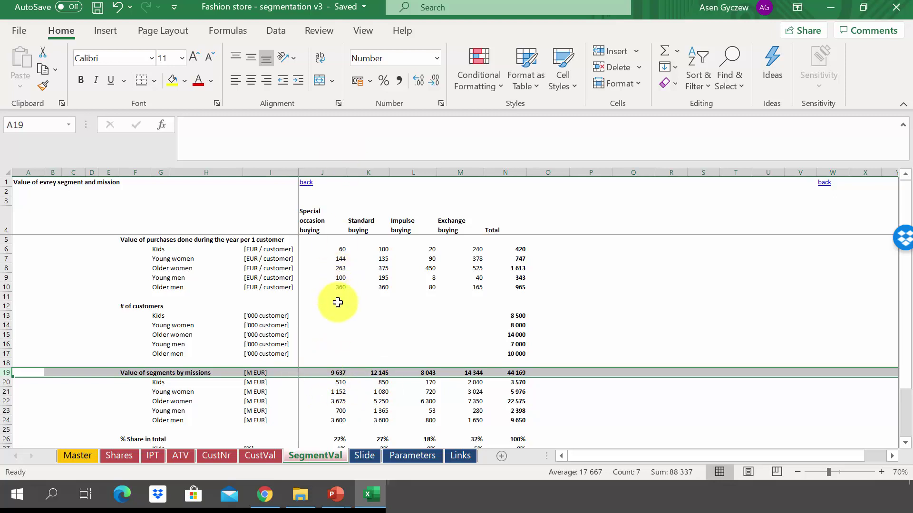
{"action": "left_click", "coordinate": [510, 372]}
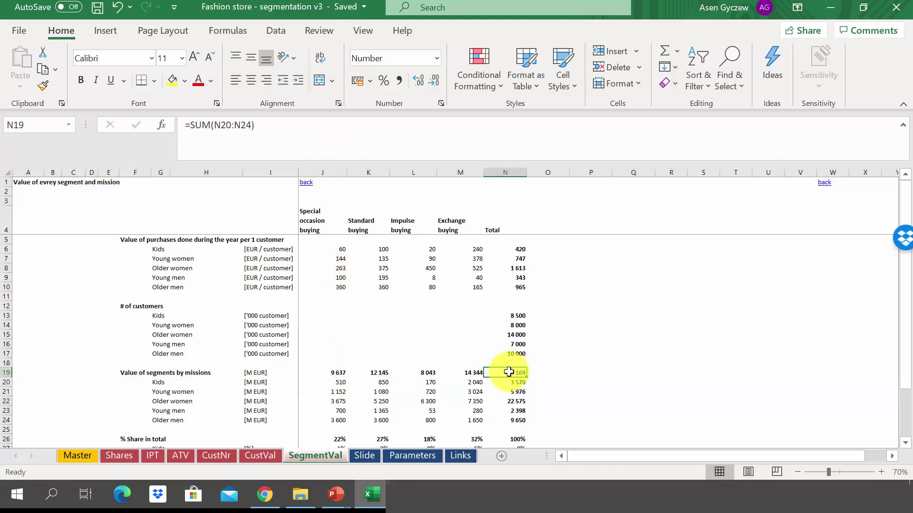
{"action": "left_click", "coordinate": [517, 177]}
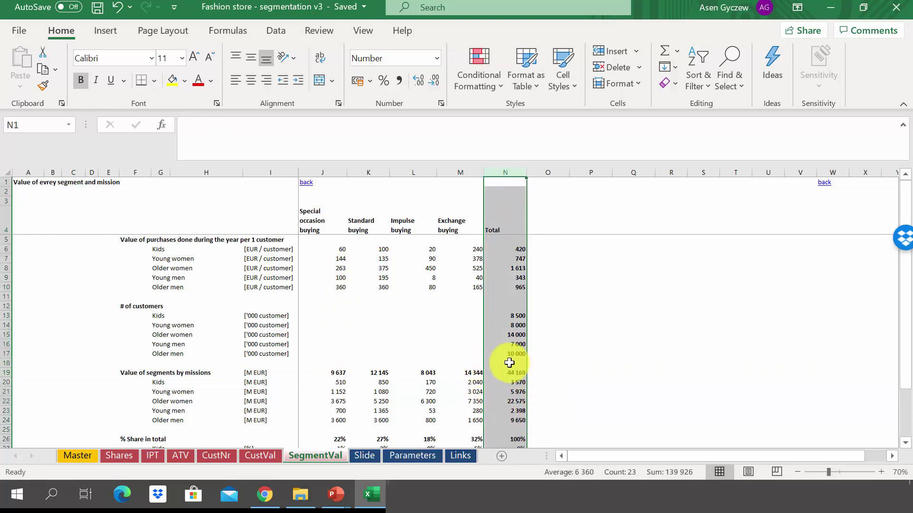
{"action": "left_click", "coordinate": [493, 372]}
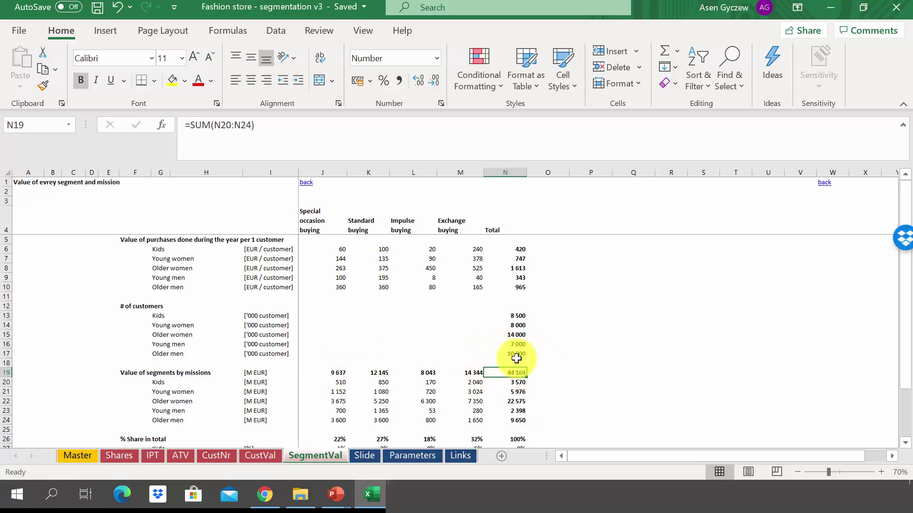
{"action": "left_click", "coordinate": [498, 401]}
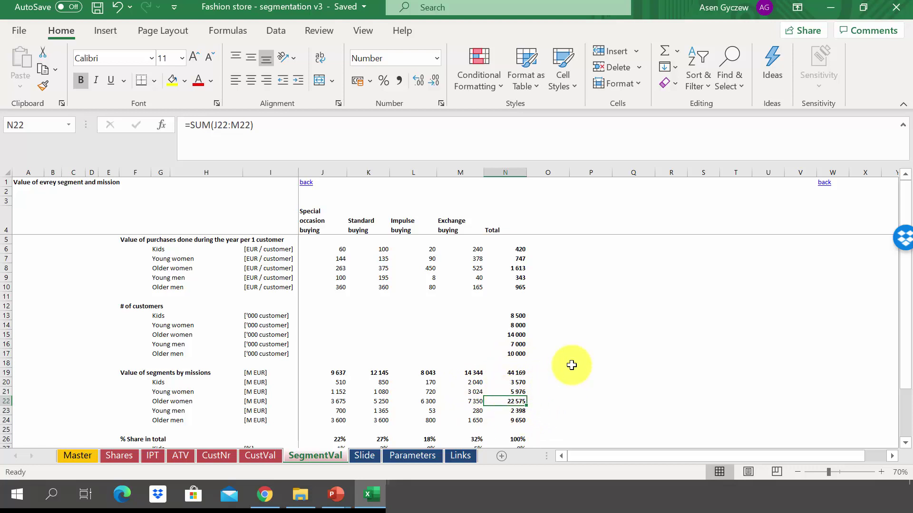
{"action": "left_click", "coordinate": [498, 419]}
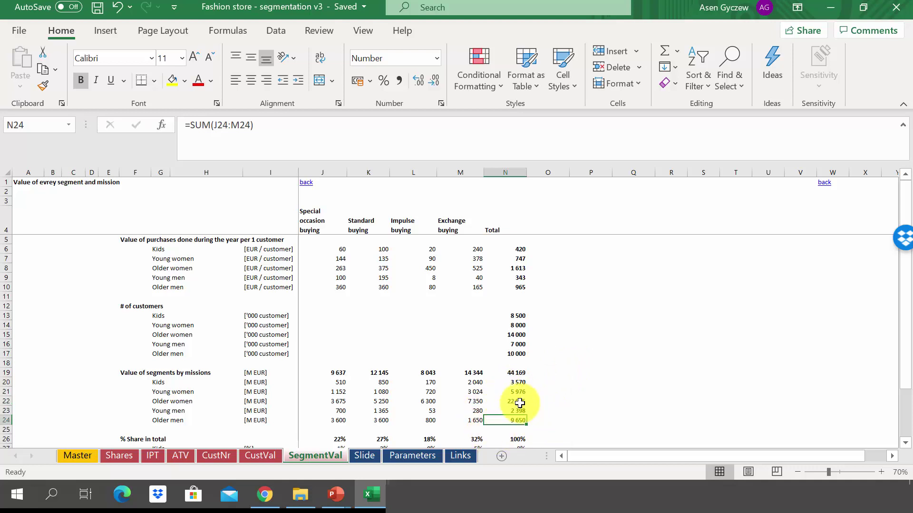
{"action": "left_click", "coordinate": [354, 382]}
{"action": "left_click", "coordinate": [336, 374]}
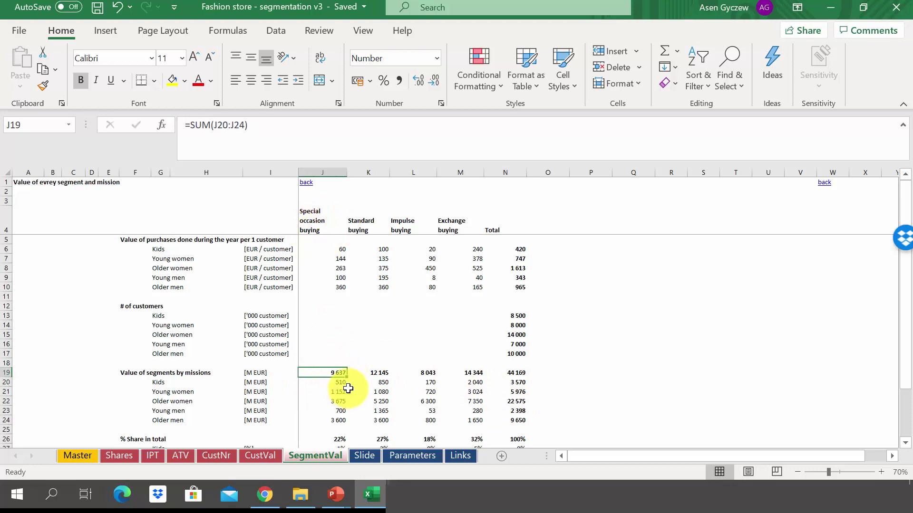
{"action": "left_click", "coordinate": [461, 373]}
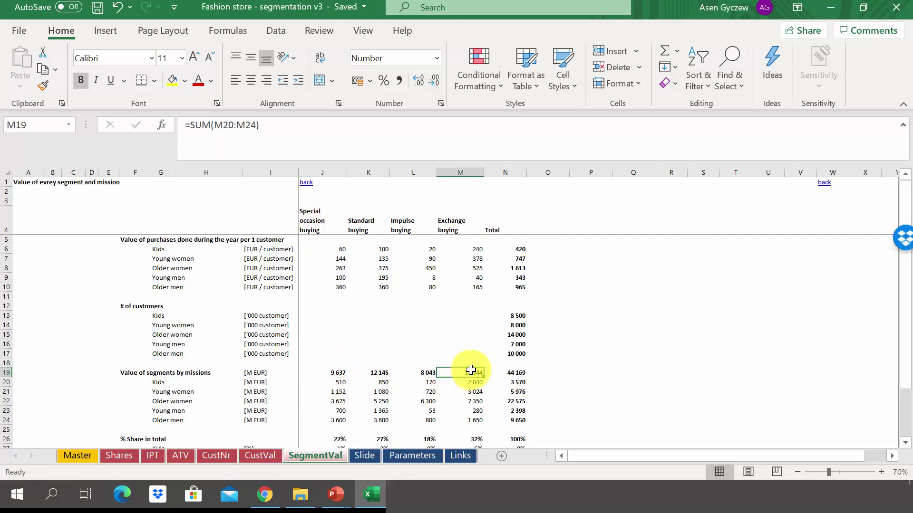
{"action": "left_click", "coordinate": [359, 371]}
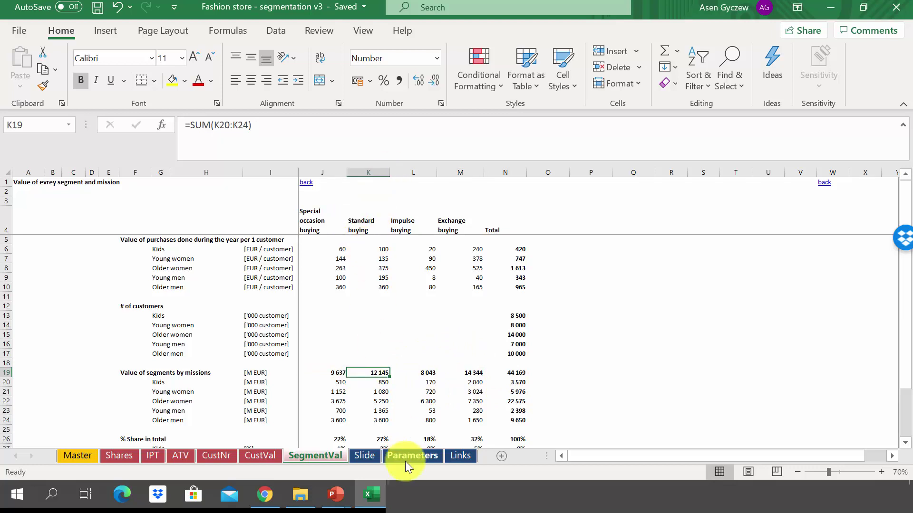
{"action": "left_click", "coordinate": [353, 392]}
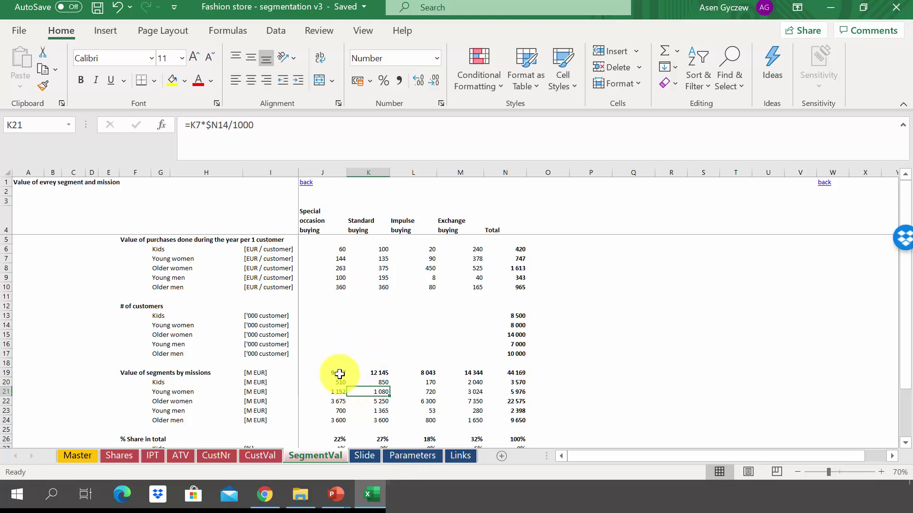
{"action": "left_click", "coordinate": [316, 393]}
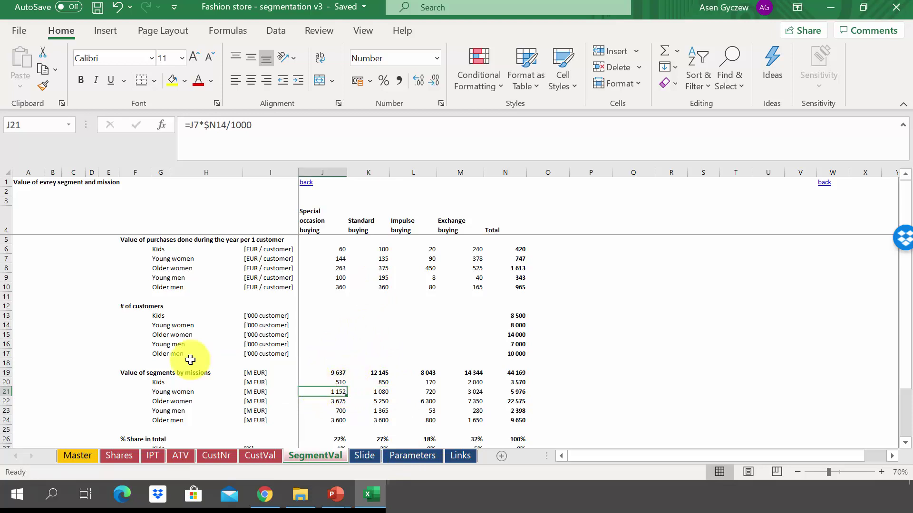
{"action": "left_click", "coordinate": [6, 382]}
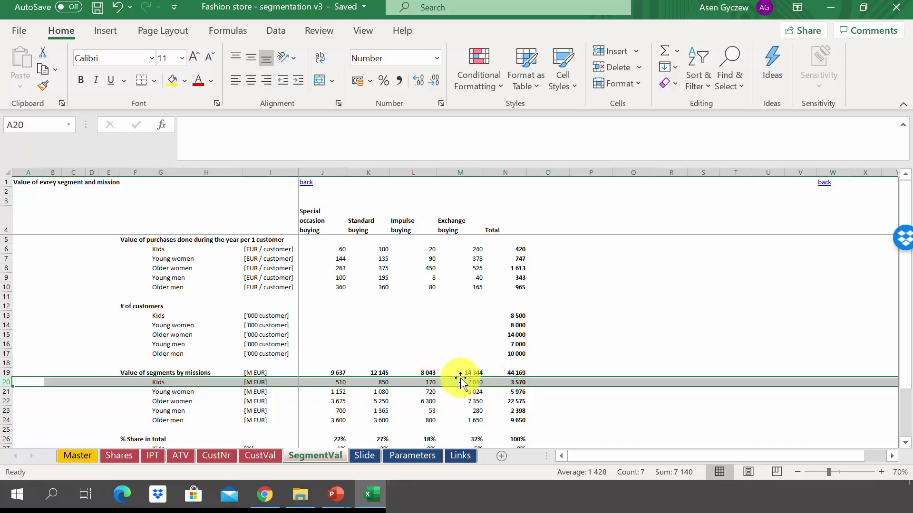
{"action": "left_click", "coordinate": [516, 381]}
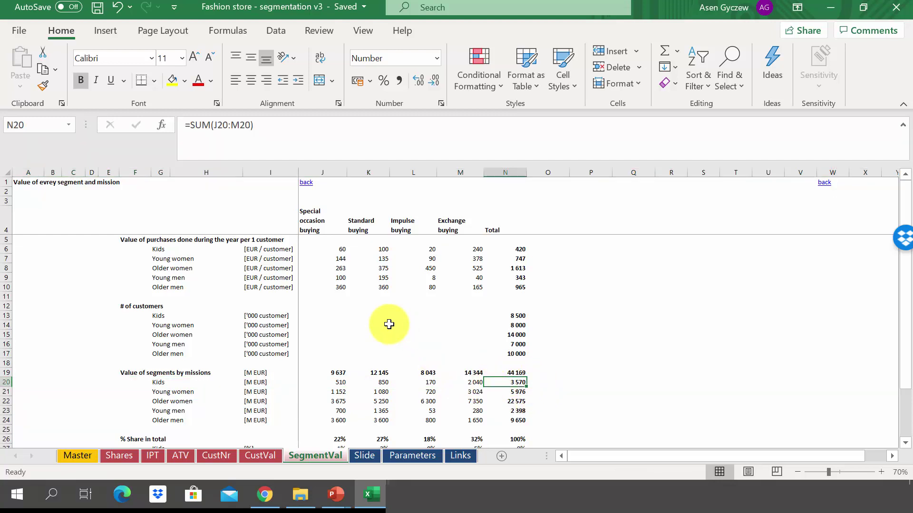
{"action": "scroll", "coordinate": [389, 324], "scroll_direction": "down", "scroll_amount": 3}
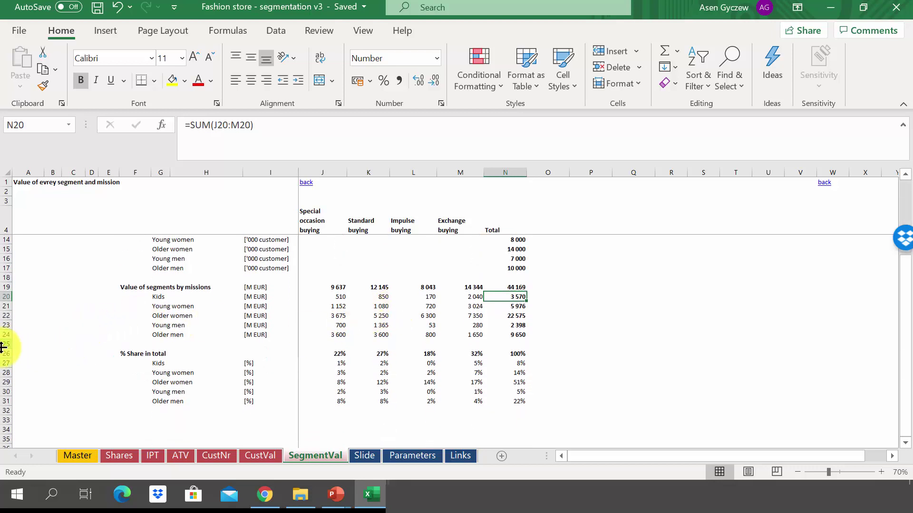
{"action": "left_click", "coordinate": [5, 354]}
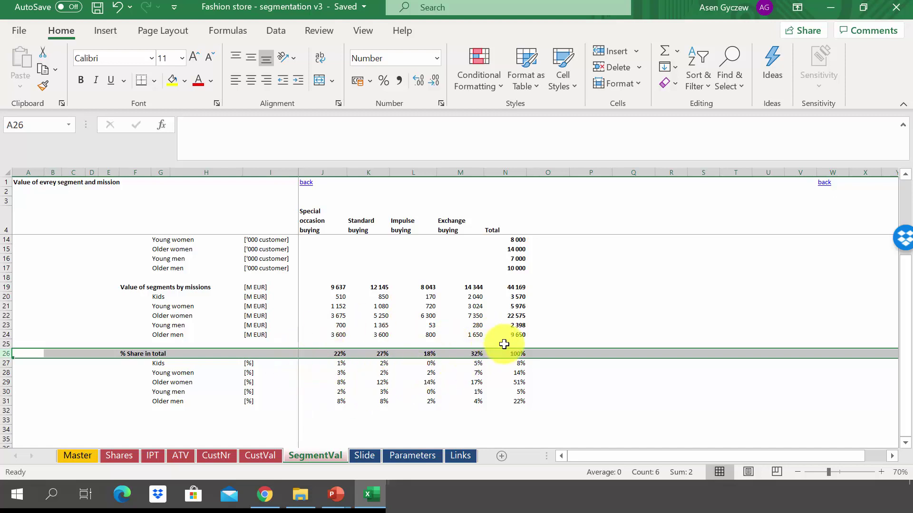
{"action": "left_click", "coordinate": [511, 363]}
{"action": "left_click", "coordinate": [510, 169]}
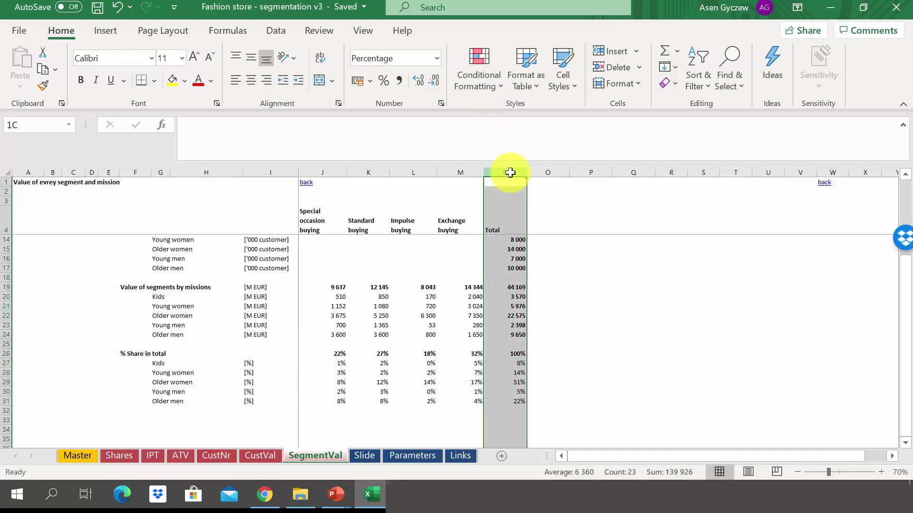
{"action": "left_click", "coordinate": [509, 363]}
{"action": "left_click_drag", "start_coordinate": [516, 365], "coordinate": [519, 405]}
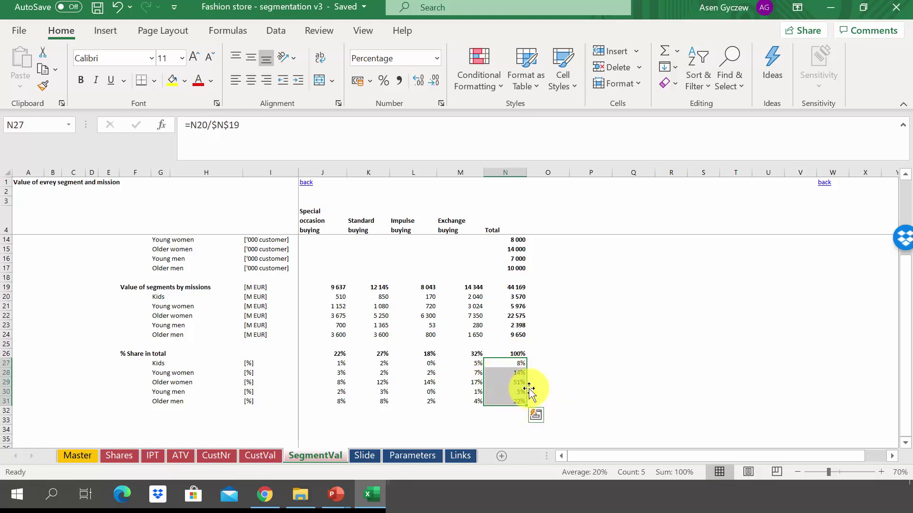
{"action": "left_click", "coordinate": [501, 399]}
{"action": "left_click", "coordinate": [346, 355]}
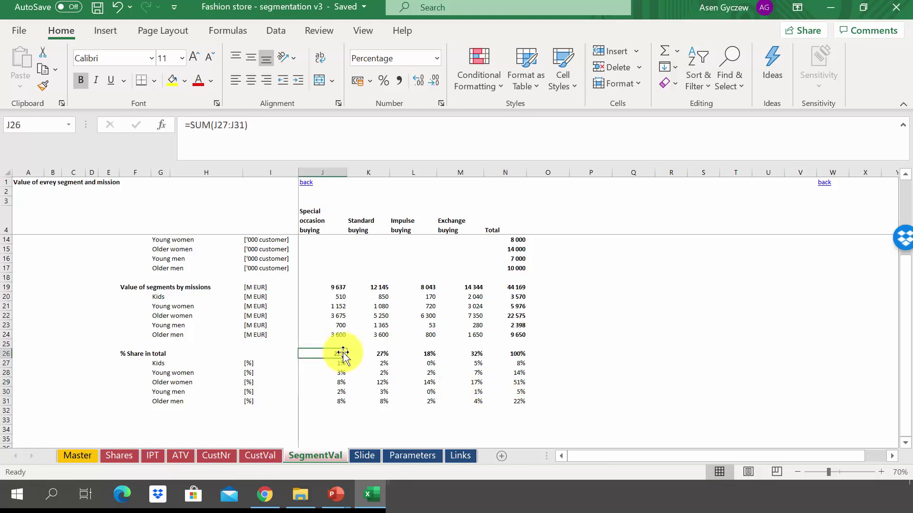
{"action": "left_click", "coordinate": [457, 354]}
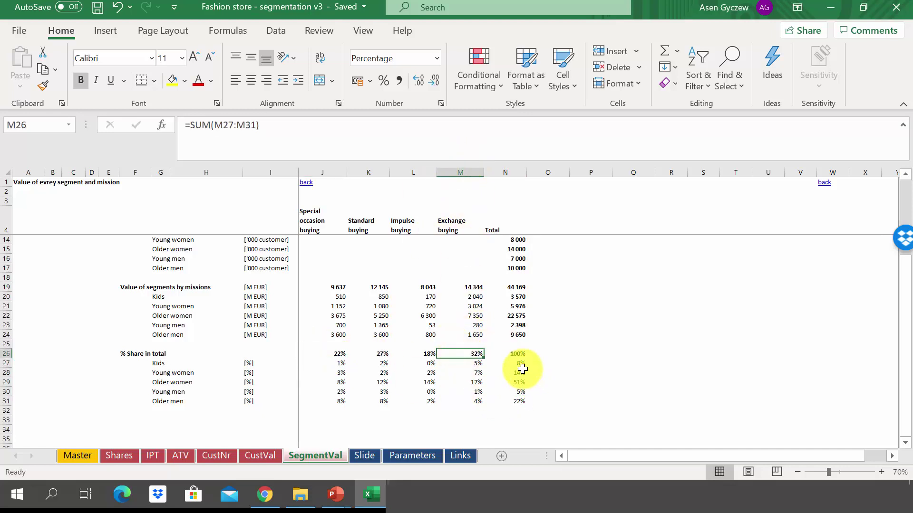
{"action": "left_click", "coordinate": [371, 352]}
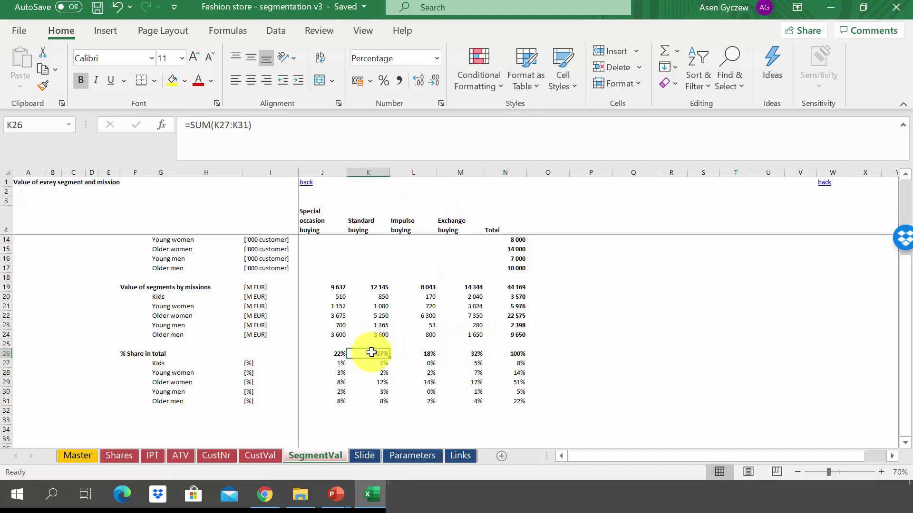
{"action": "left_click", "coordinate": [335, 354]}
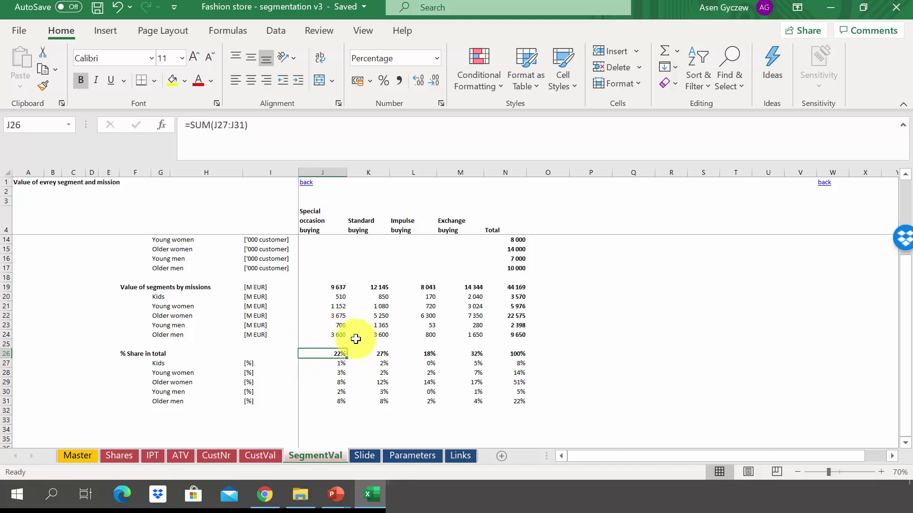
{"action": "left_click", "coordinate": [374, 381]}
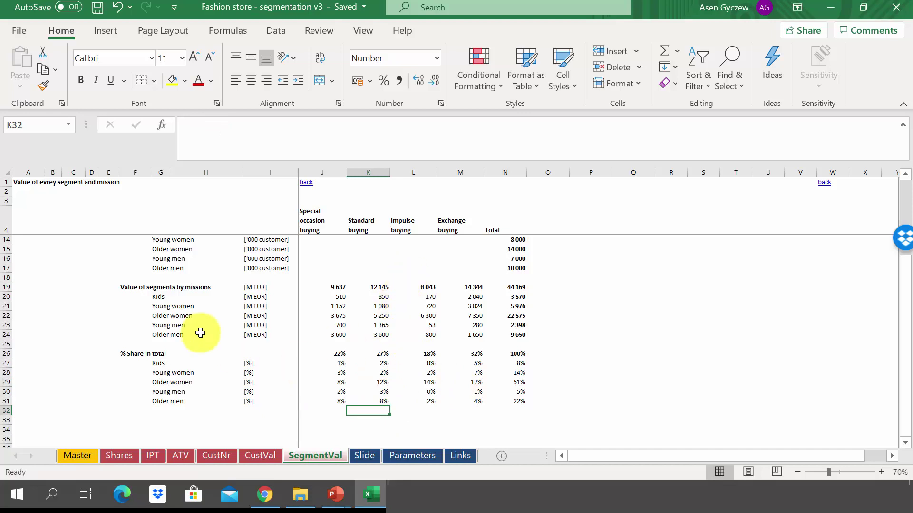
{"action": "left_click", "coordinate": [363, 455]}
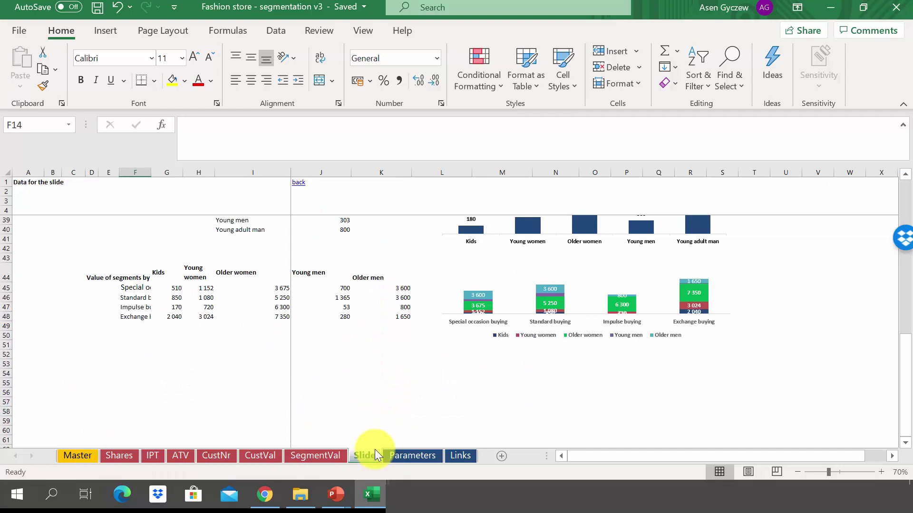
{"action": "left_click", "coordinate": [348, 300]}
{"action": "scroll", "coordinate": [349, 300], "scroll_direction": "up", "scroll_amount": 11}
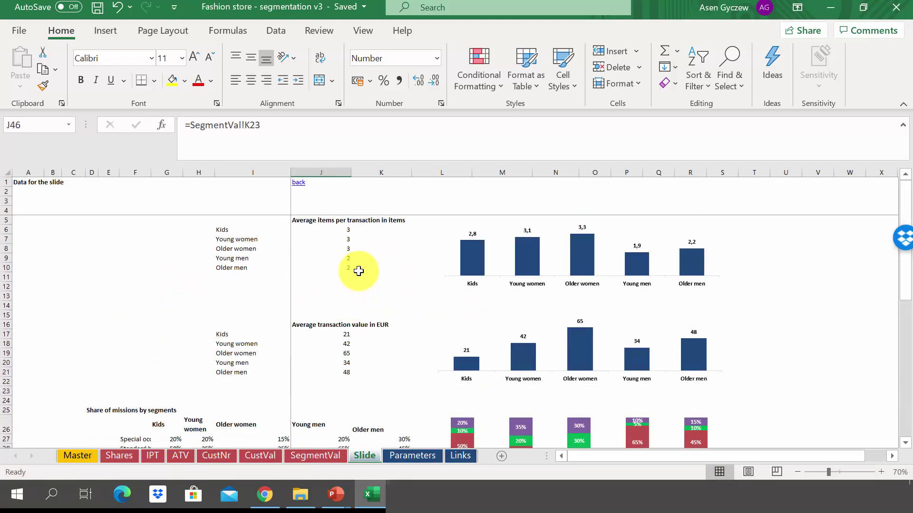
{"action": "left_click", "coordinate": [338, 239]}
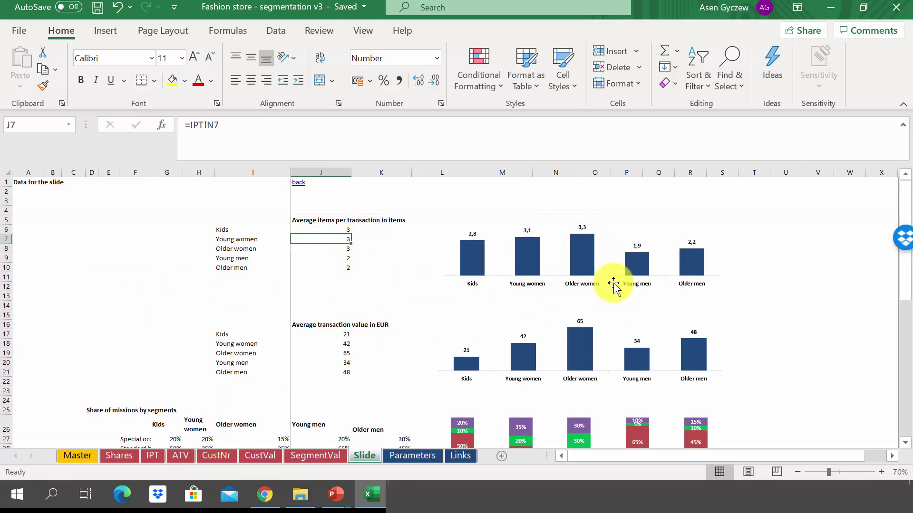
{"action": "scroll", "coordinate": [575, 345], "scroll_direction": "down", "scroll_amount": 2}
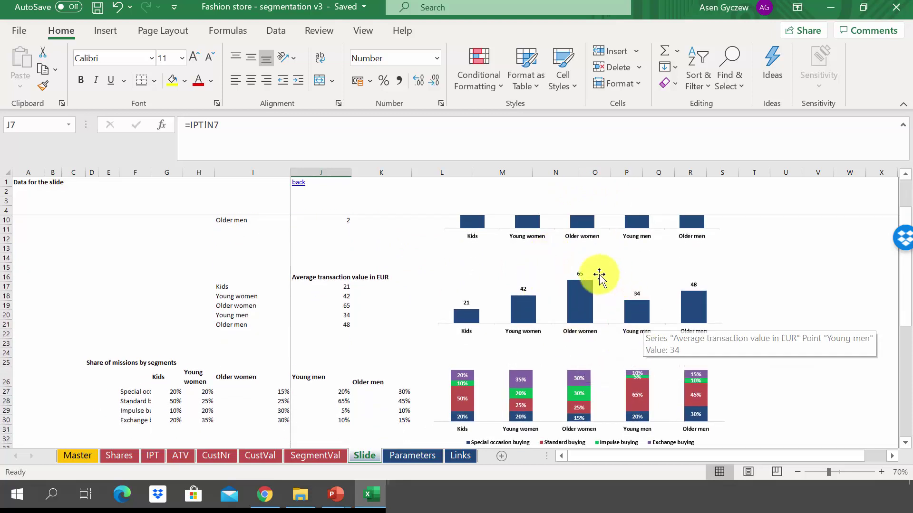
{"action": "scroll", "coordinate": [570, 351], "scroll_direction": "down", "scroll_amount": 3}
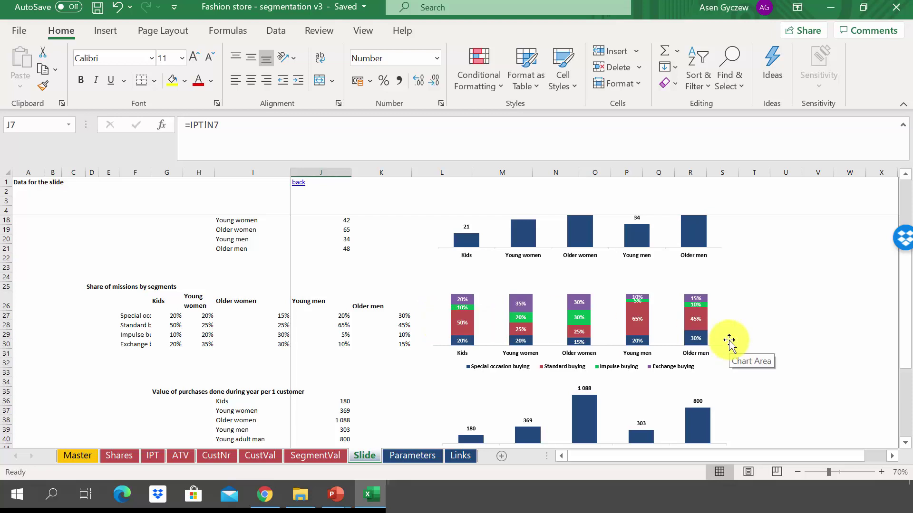
{"action": "scroll", "coordinate": [576, 322], "scroll_direction": "down", "scroll_amount": 3}
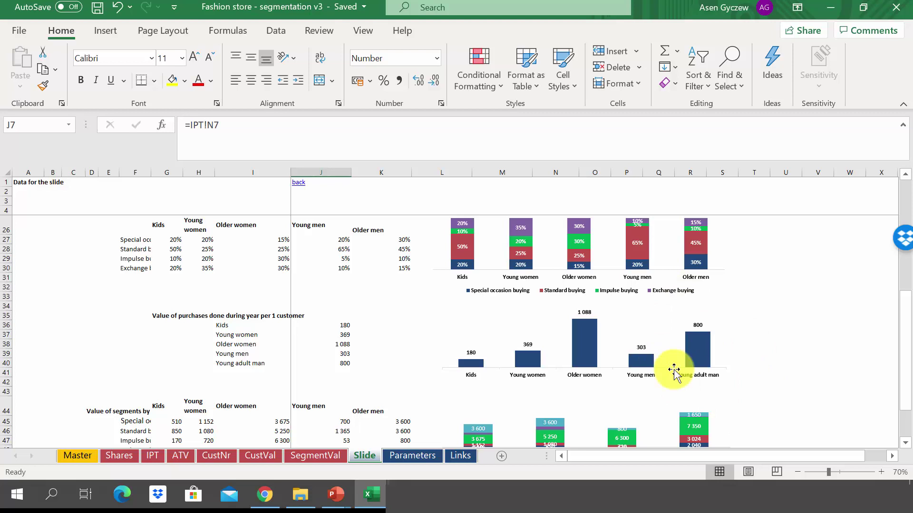
{"action": "scroll", "coordinate": [674, 370], "scroll_direction": "down", "scroll_amount": 1}
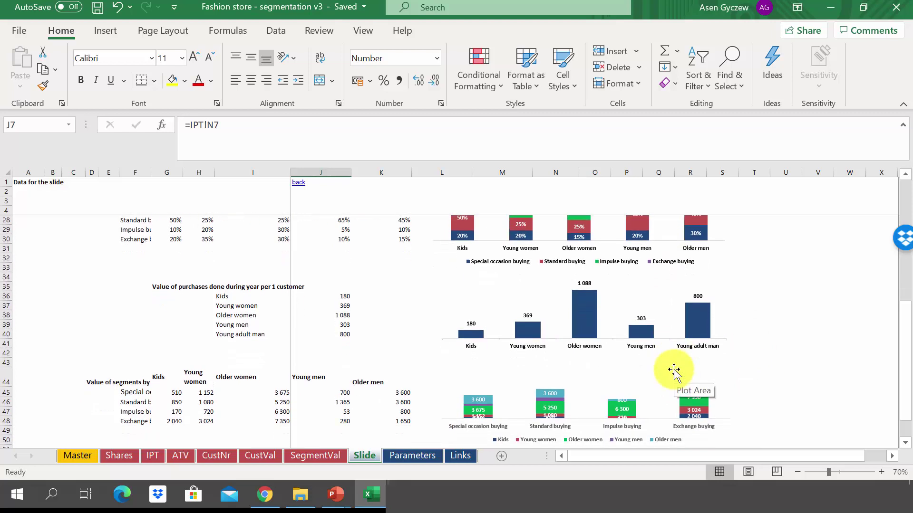
{"action": "scroll", "coordinate": [674, 370], "scroll_direction": "down", "scroll_amount": 1}
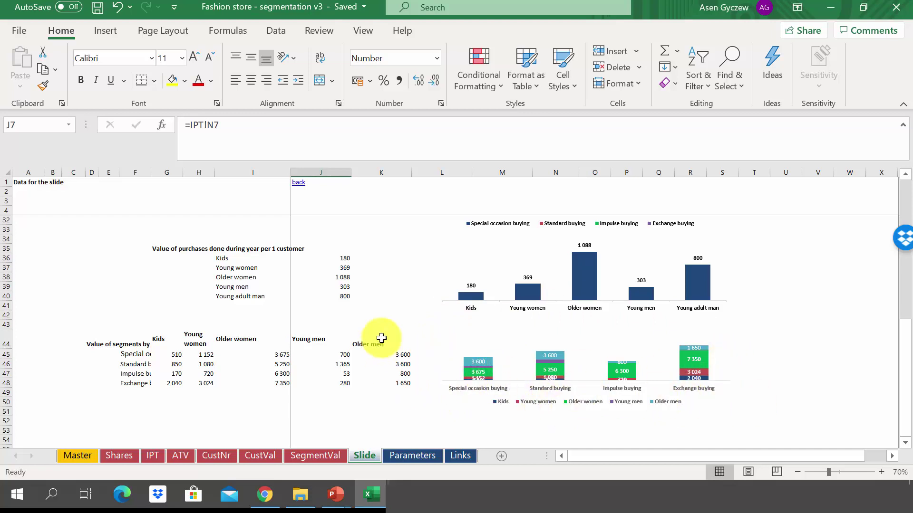
{"action": "left_click", "coordinate": [383, 320]}
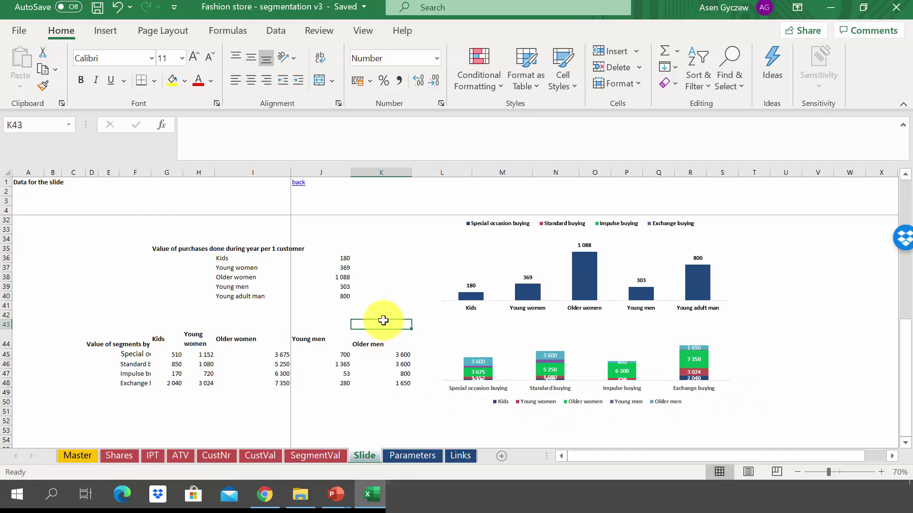
{"action": "left_click", "coordinate": [342, 455]}
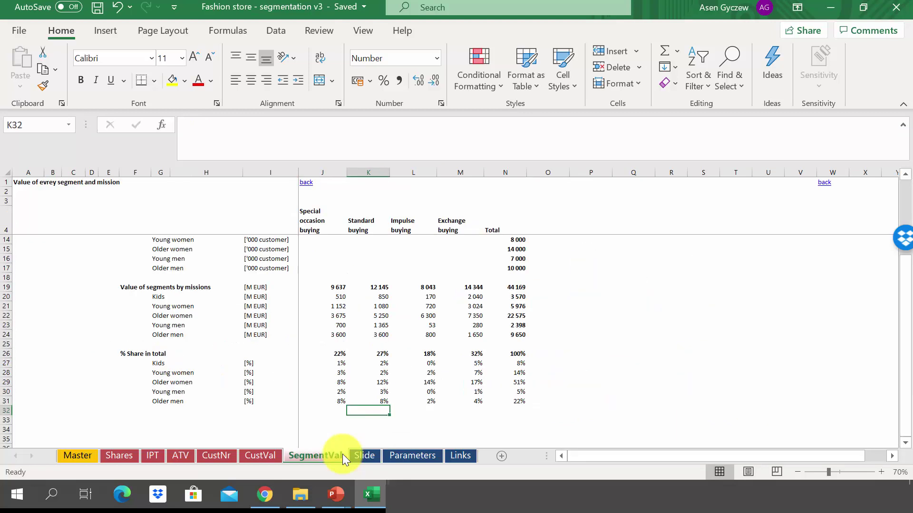
{"action": "left_click", "coordinate": [134, 456]}
{"action": "left_click", "coordinate": [180, 455]}
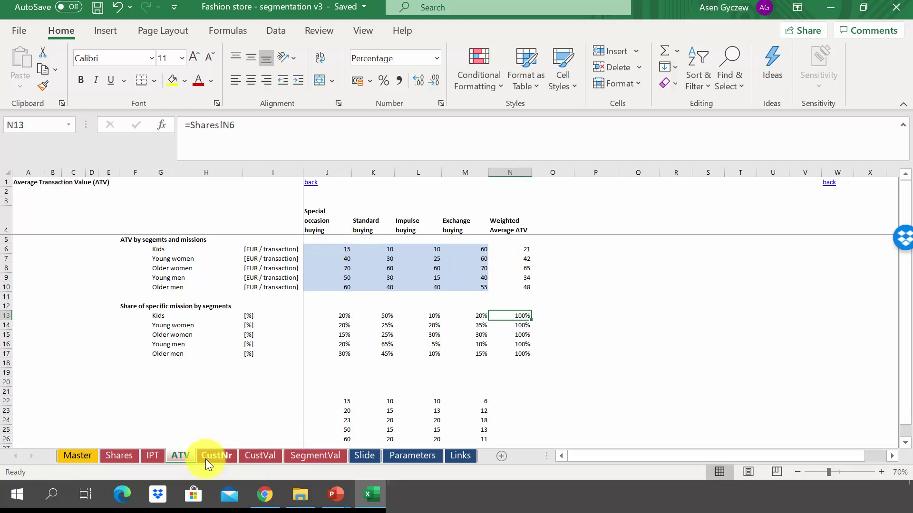
{"action": "left_click", "coordinate": [274, 459]}
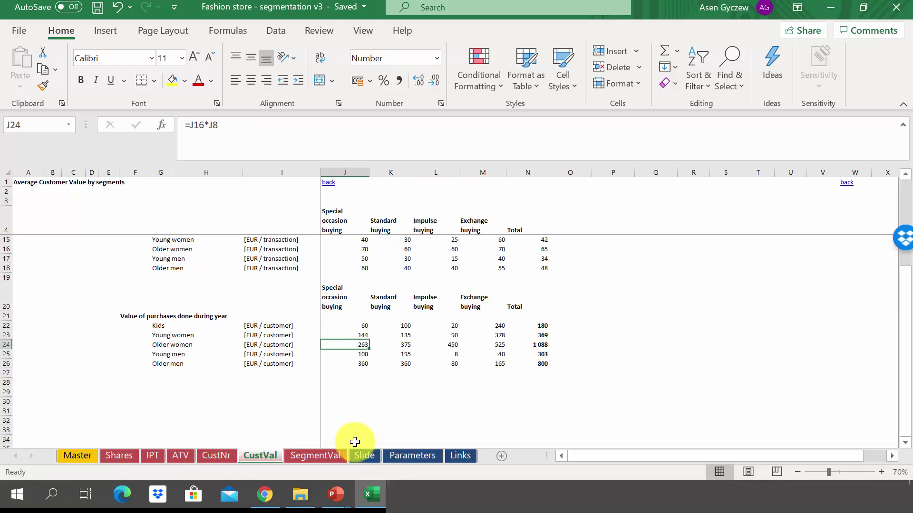
{"action": "left_click", "coordinate": [324, 455]}
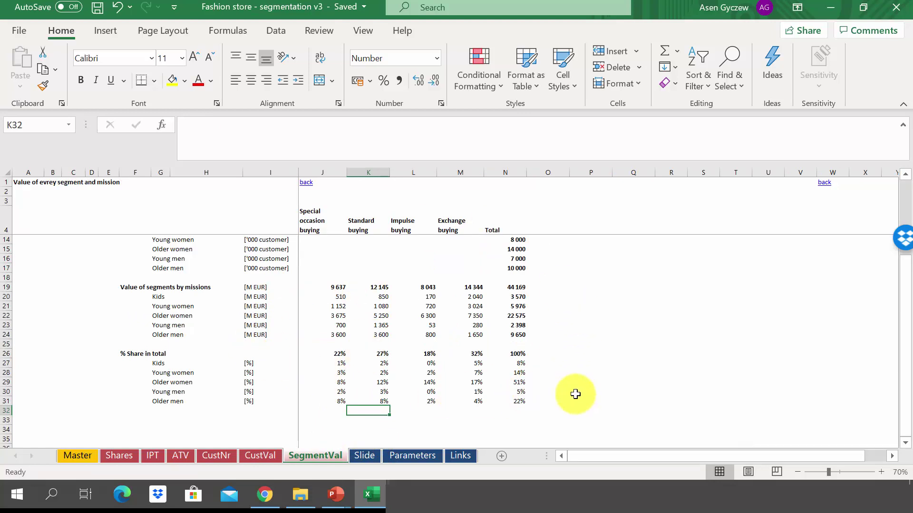
{"action": "left_click", "coordinate": [229, 458]}
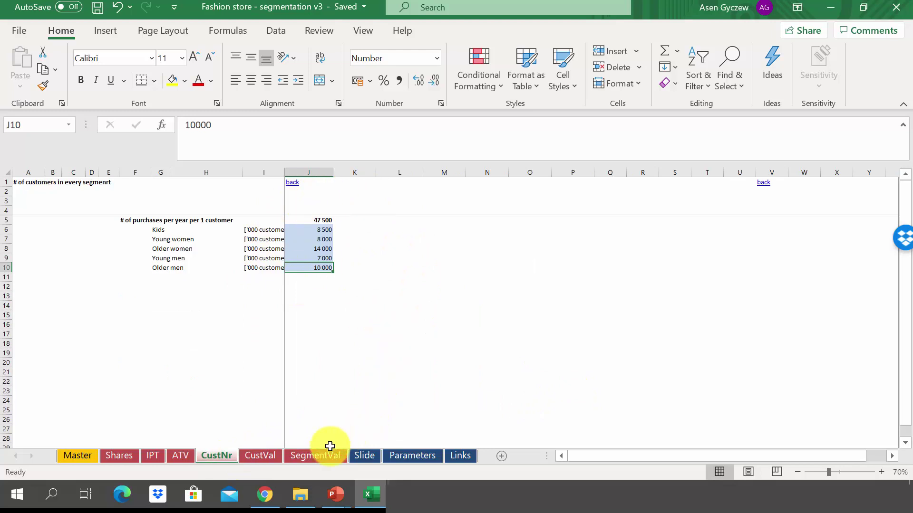
{"action": "left_click", "coordinate": [329, 454]}
{"action": "left_click", "coordinate": [514, 316]}
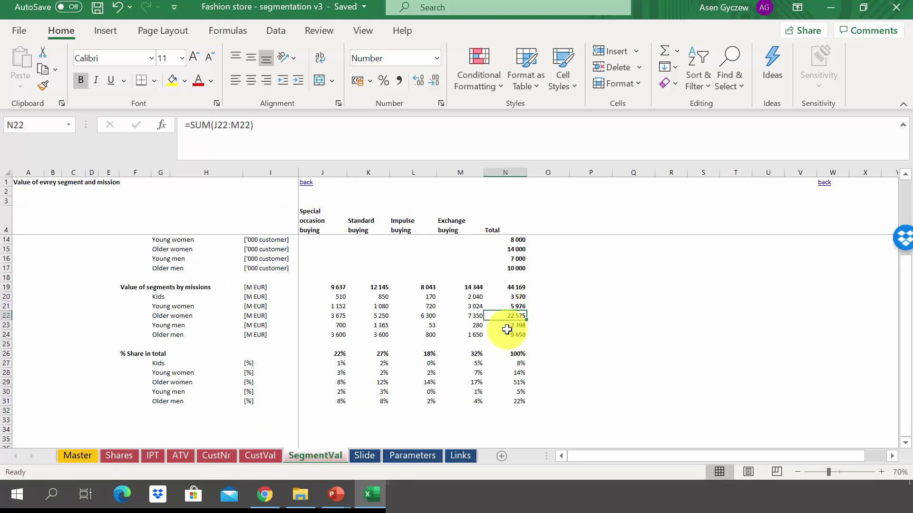
{"action": "left_click", "coordinate": [469, 394]}
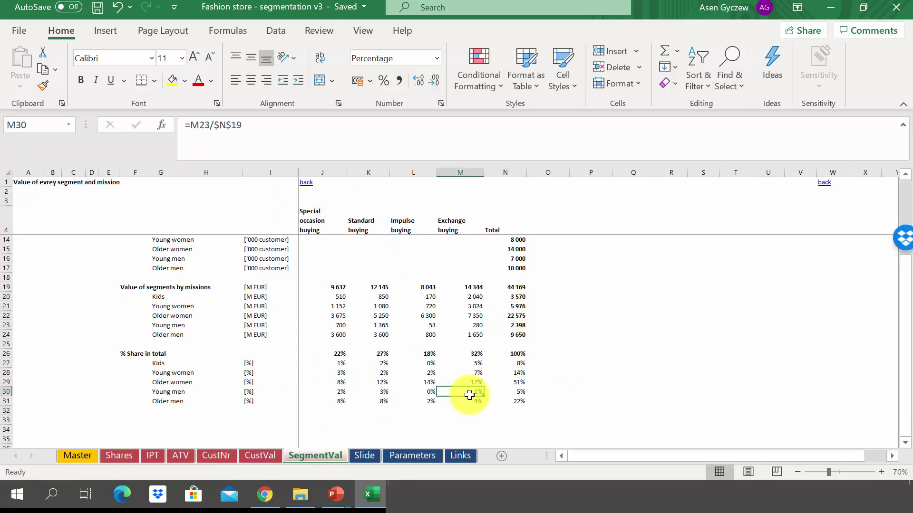